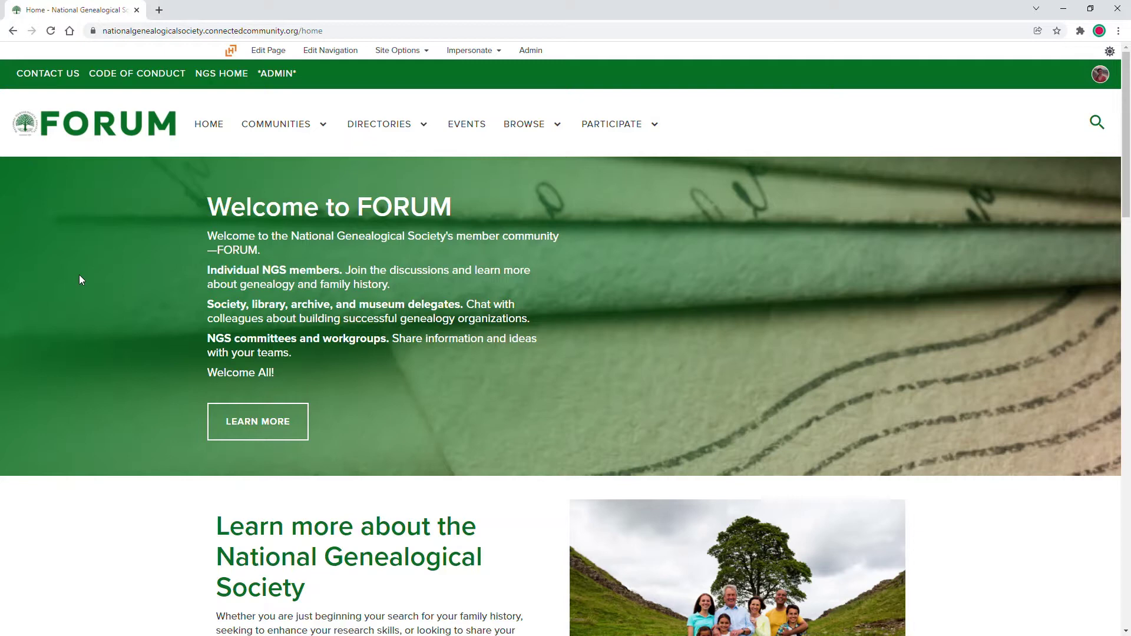
- Open the All Communities list and scroll to find the All Member Community
mouse_move(277, 127)
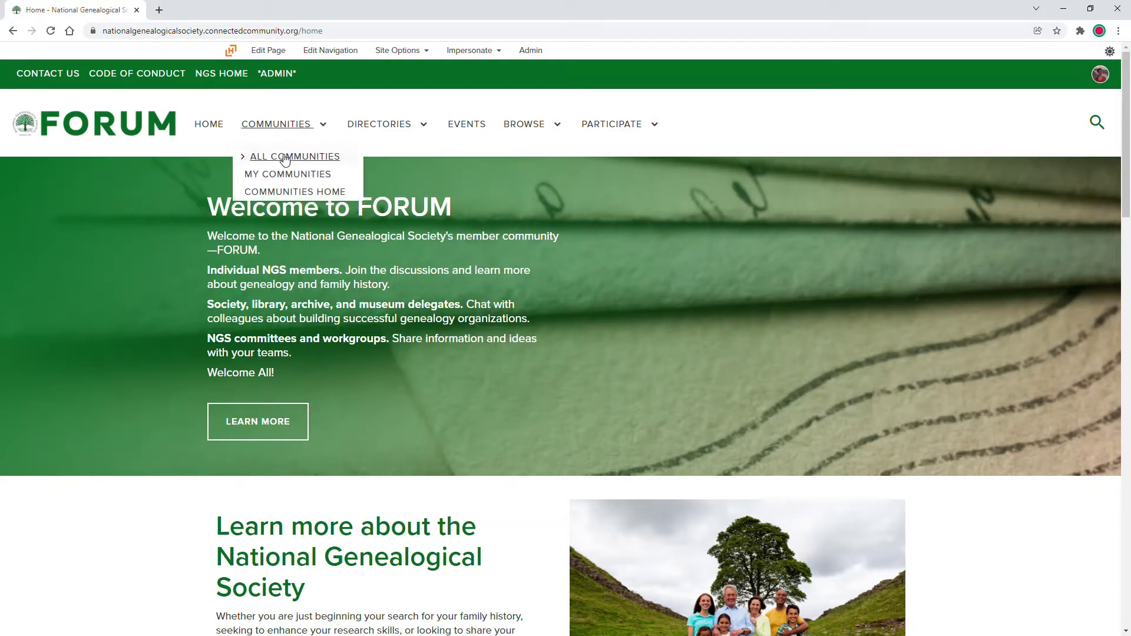
left_click(281, 155)
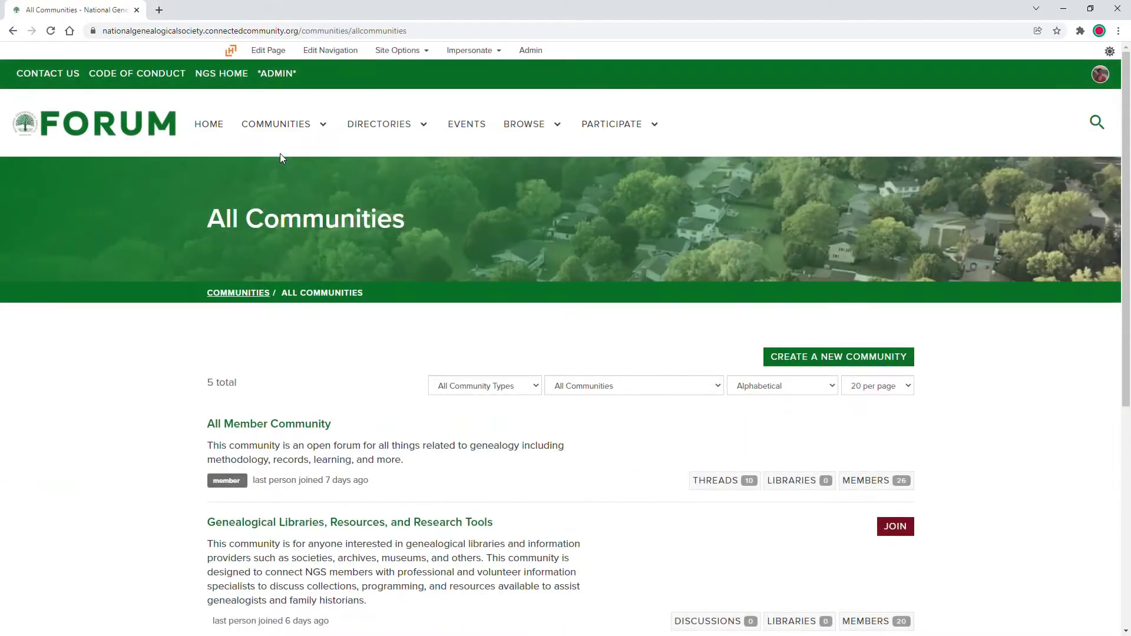
scroll(227, 337, "down", 2)
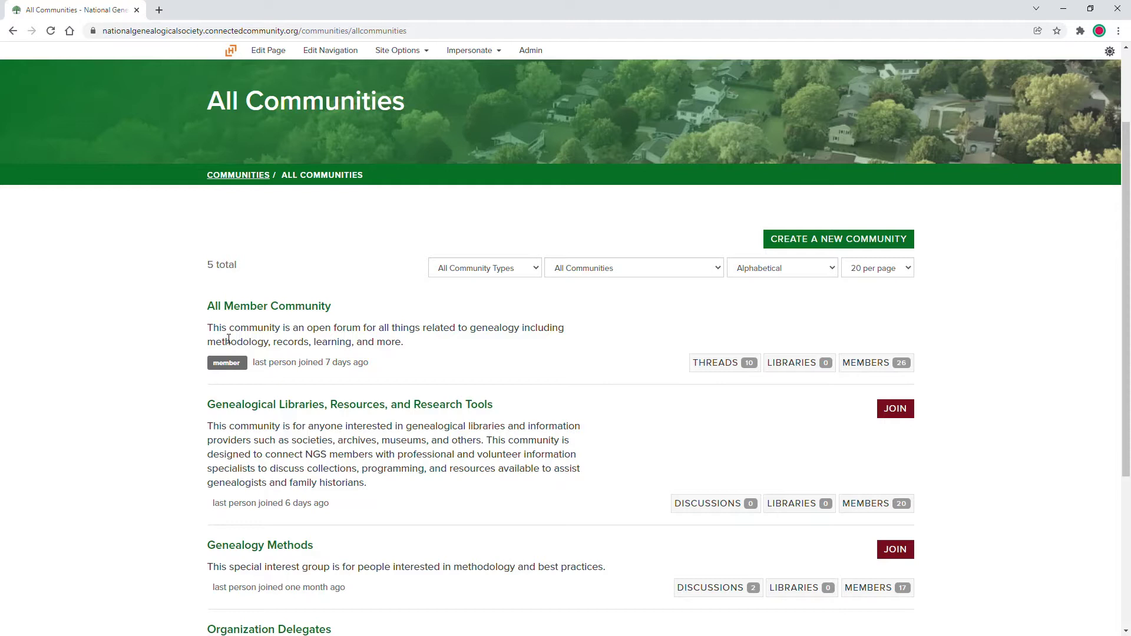
scroll(230, 340, "down", 2)
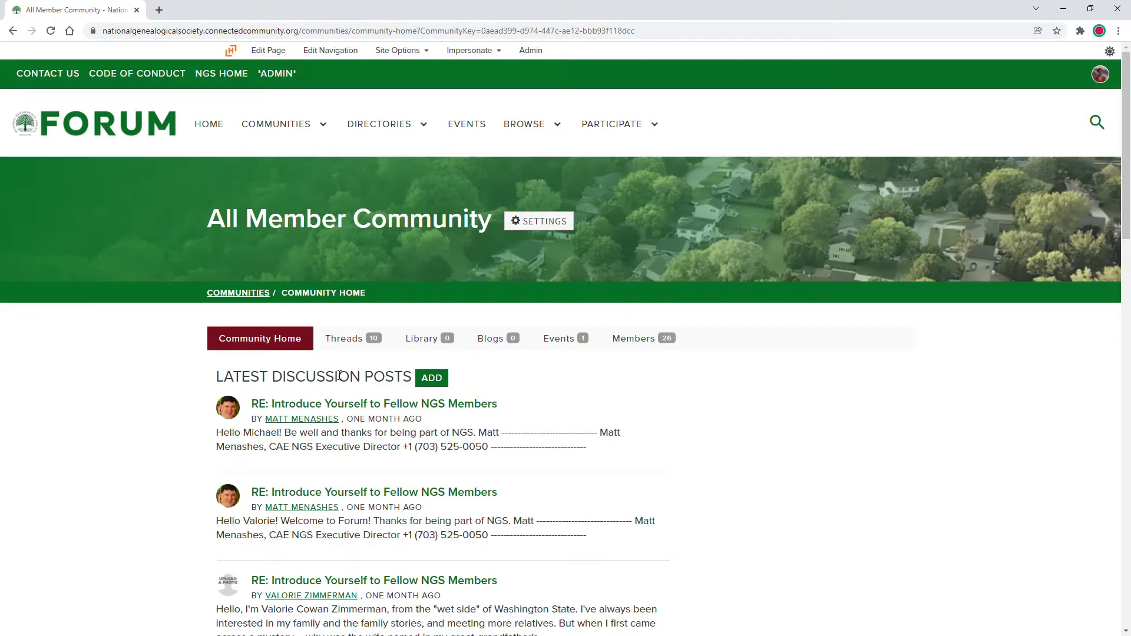
- Start a new thread from the Threads tab, posting to ALL MEMBER COMMUNITY
left_click(340, 351)
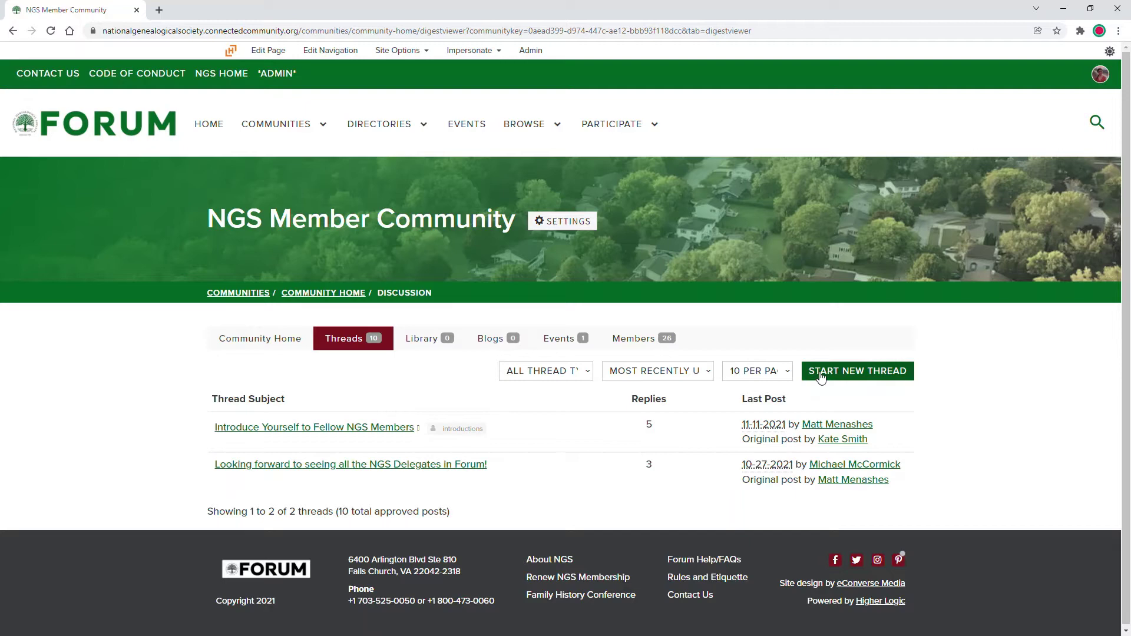
left_click(821, 373)
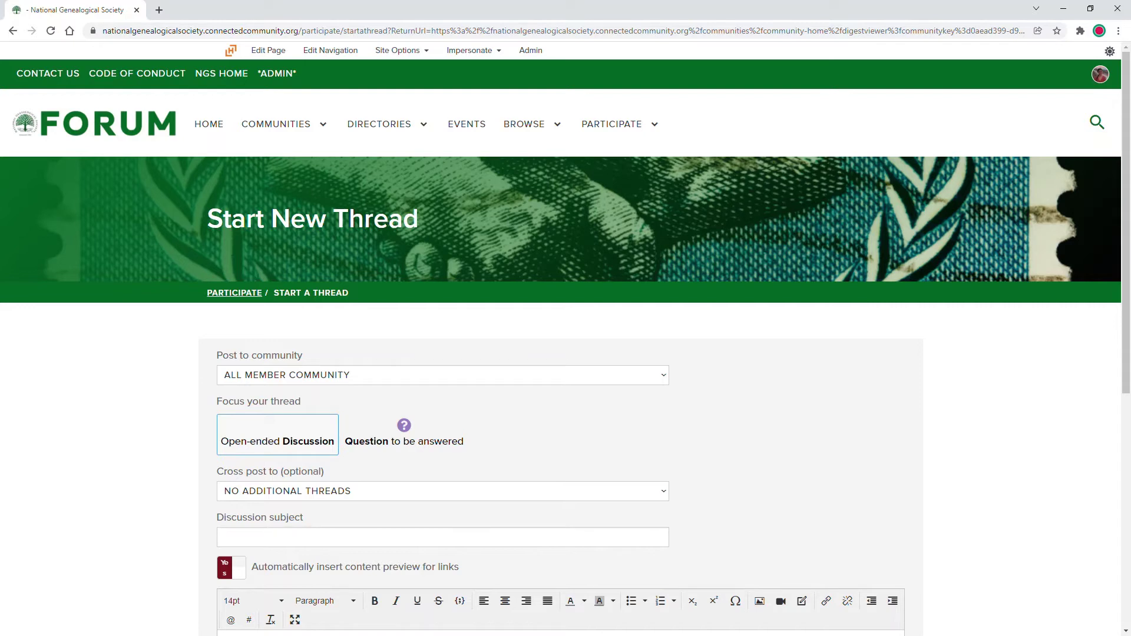
left_click(607, 125)
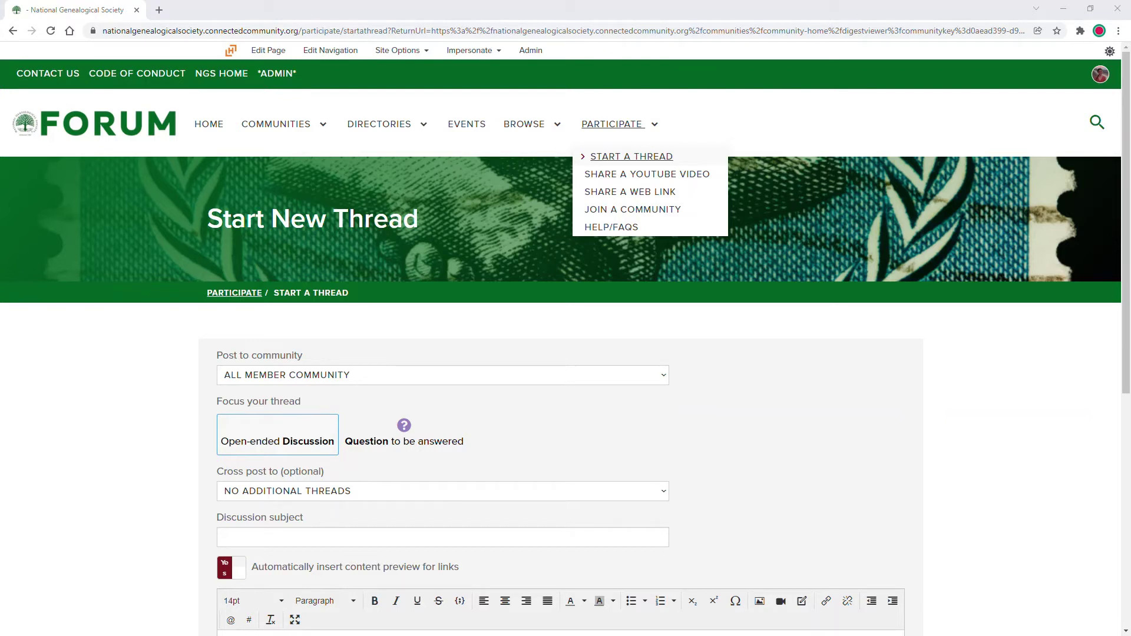
left_click(95, 393)
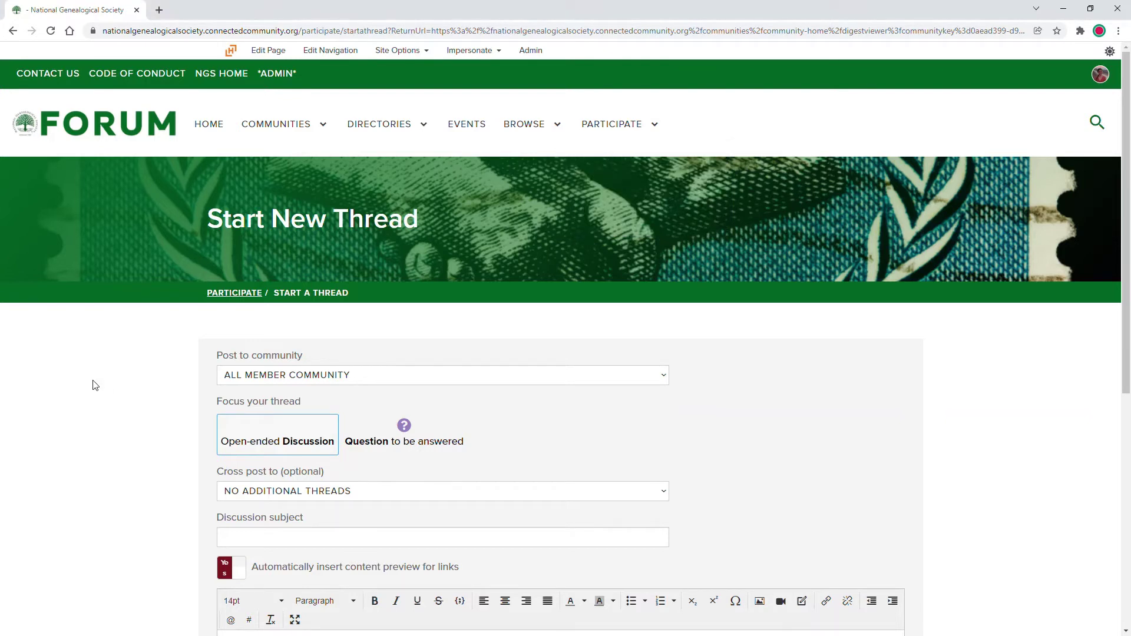
left_click(296, 383)
- Paste 'My career or interest in genealogy all started when...' as the discussion subject
left_click(297, 436)
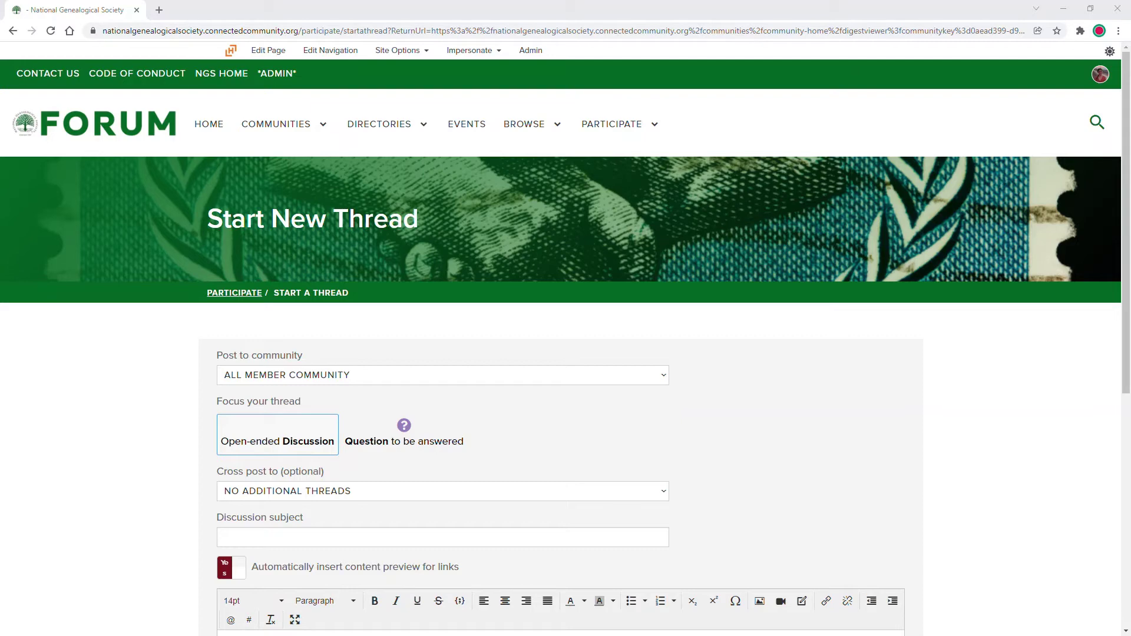
scroll(91, 399, "down", 3)
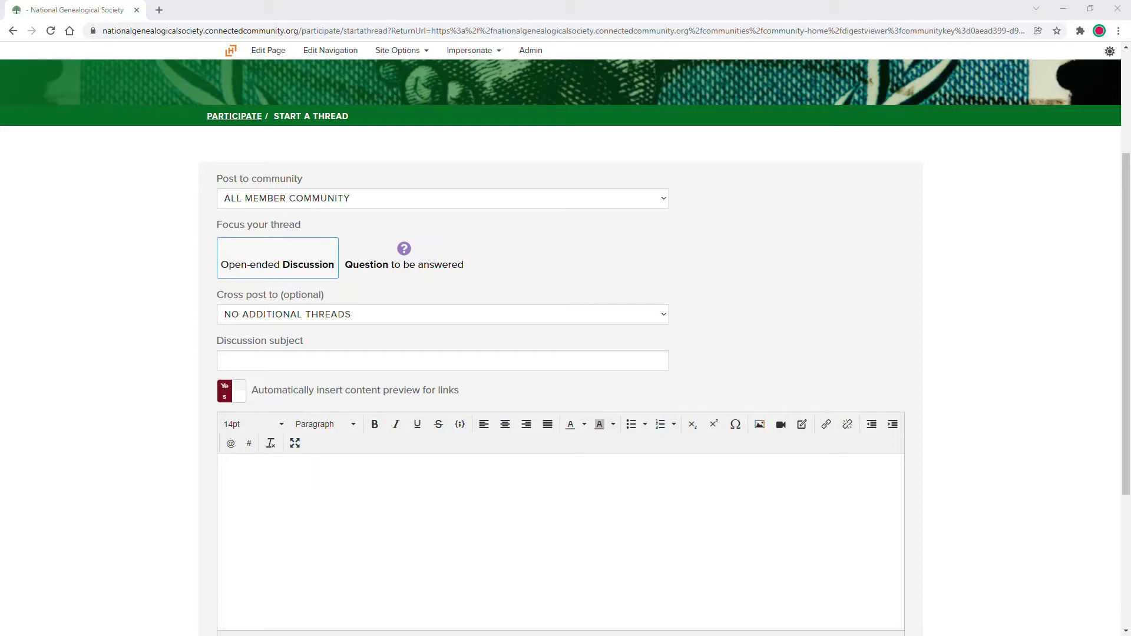
left_click(346, 363)
type("My career or interest in genealogy all started when...")
scroll(116, 393, "down", 4)
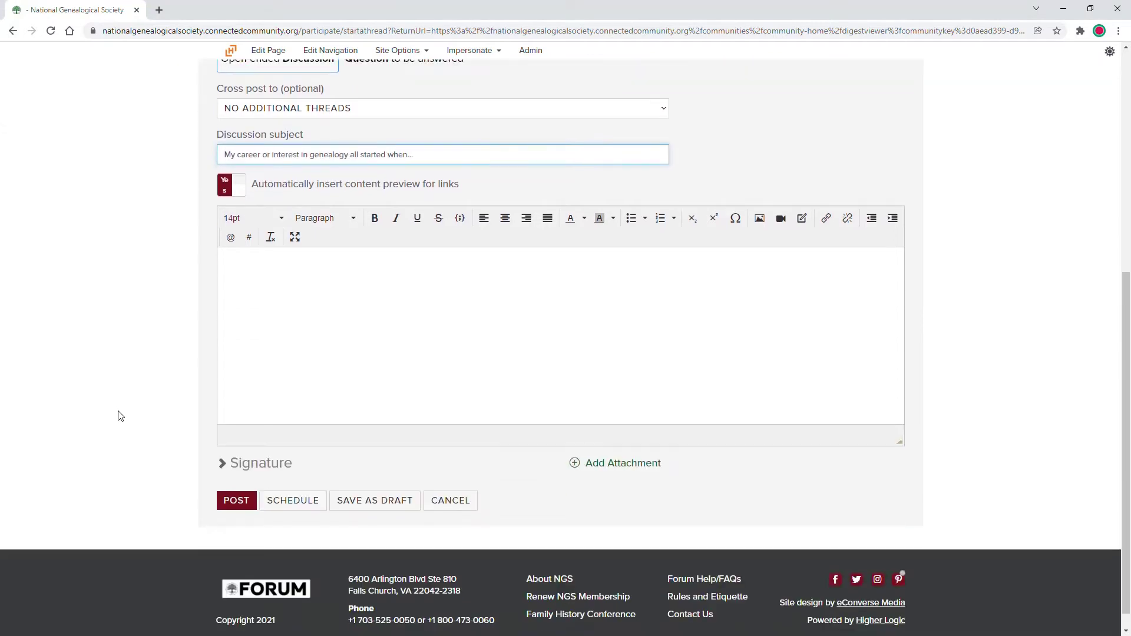
left_click(219, 286)
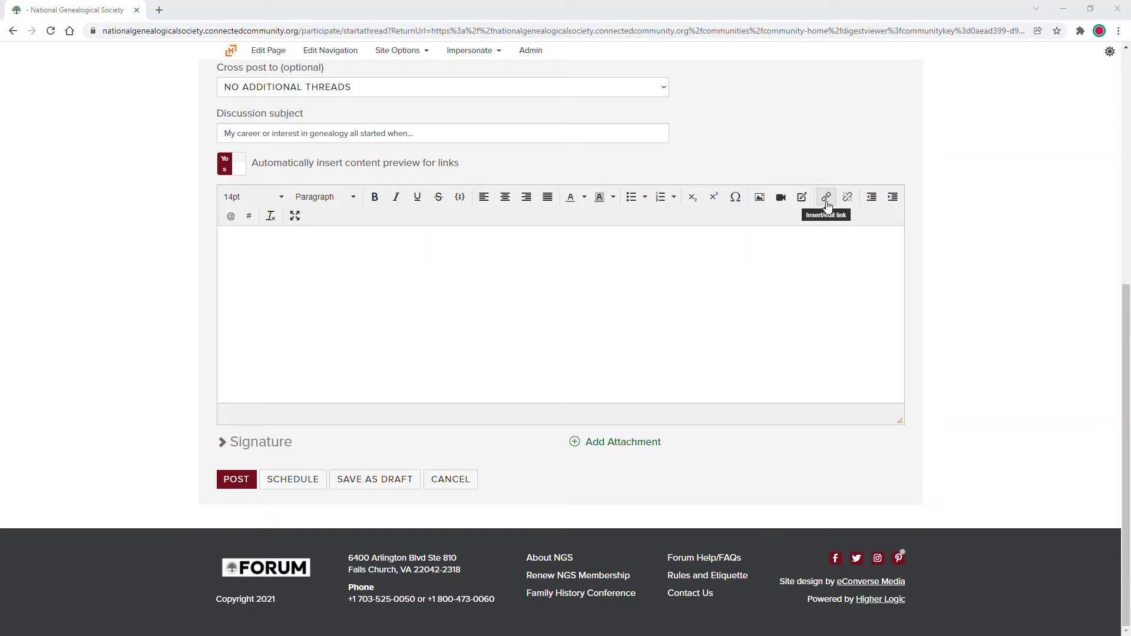
- Paste the question about starting a genealogy career or hobby as the body, removing bold and italics
left_click(294, 269)
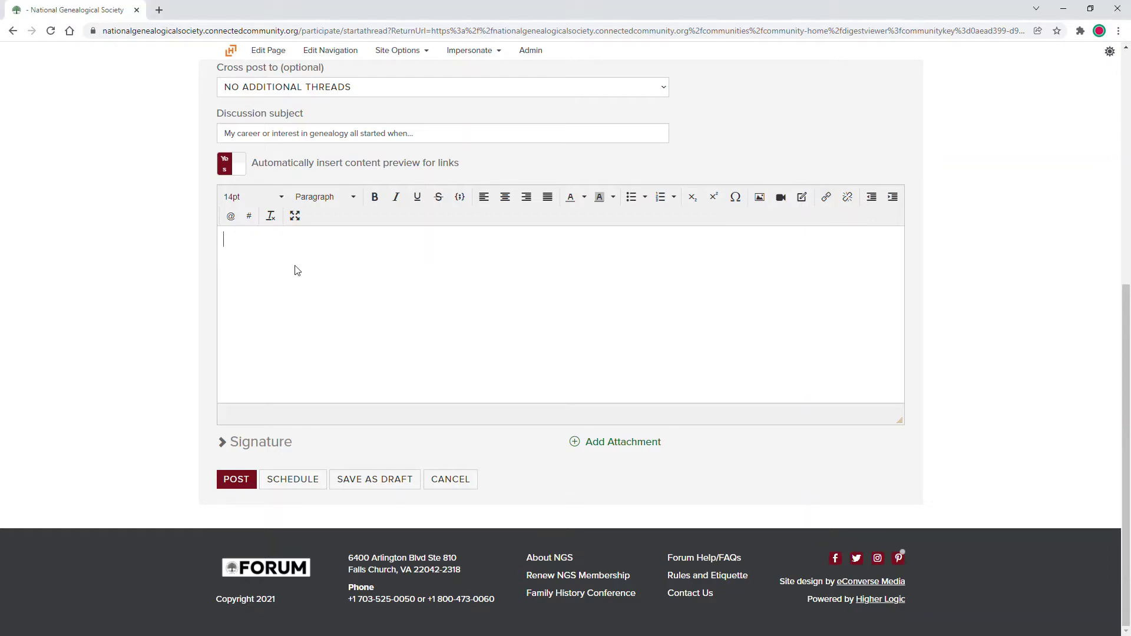
type("Does anyone have an interesting story of how they started their career or hobby in genealogy?")
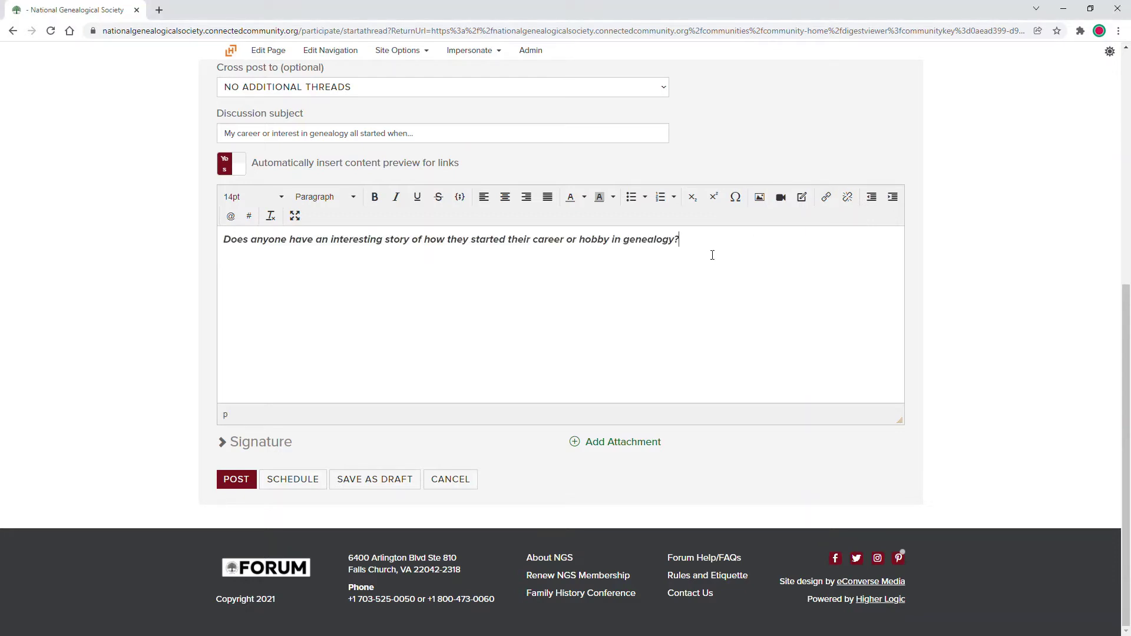
left_click_drag(712, 252, 223, 240)
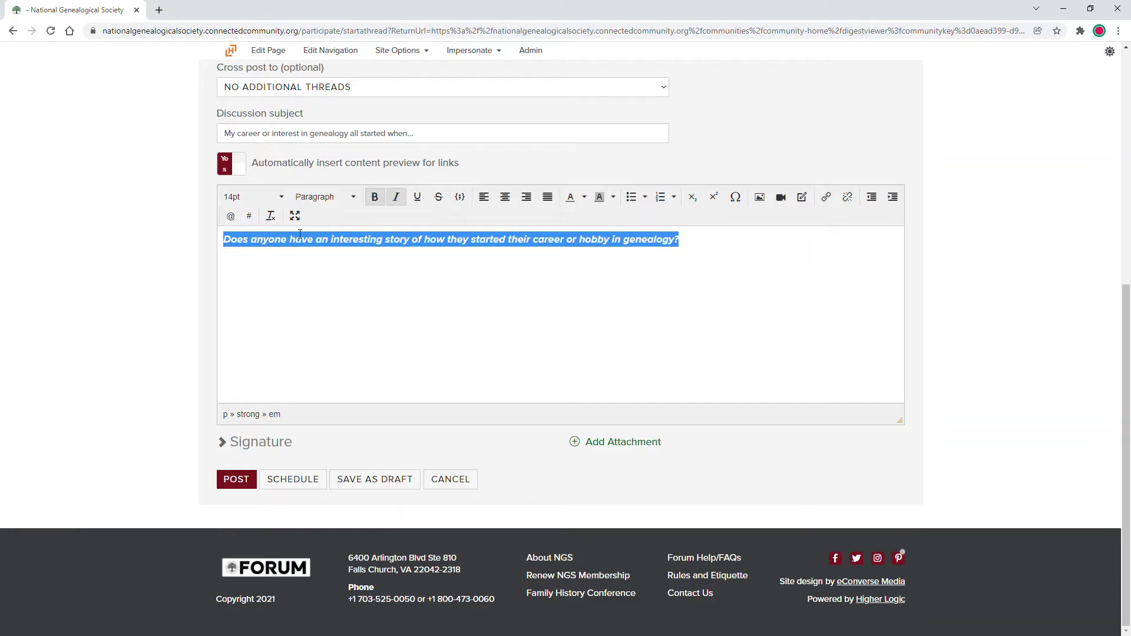
left_click(375, 196)
left_click(396, 198)
left_click(388, 303)
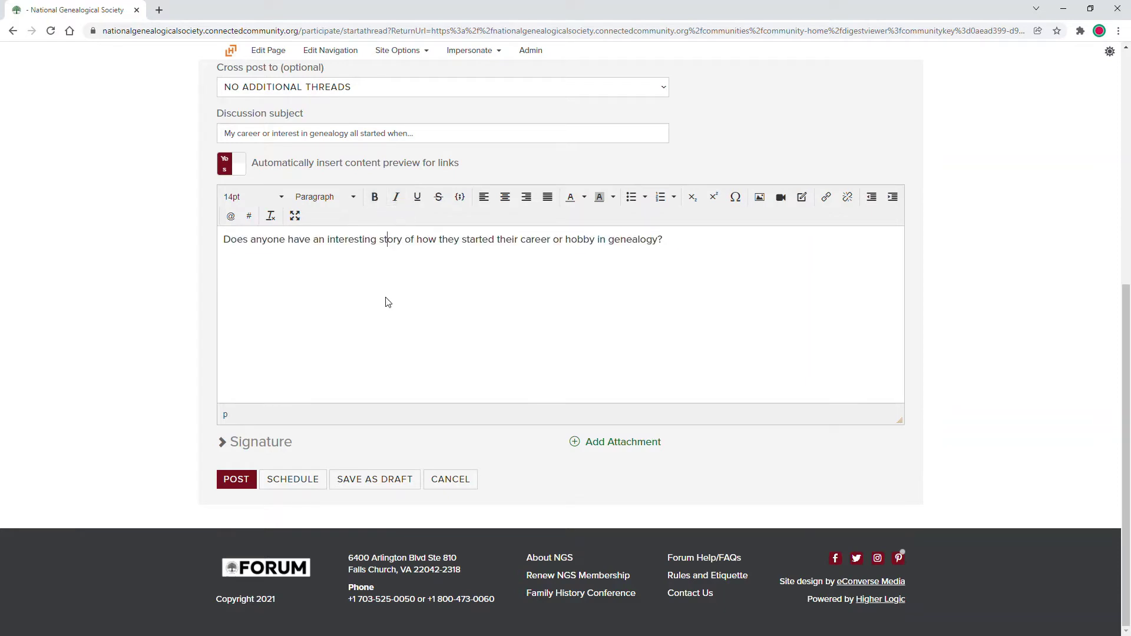
- Expand the Signature section and review the default signature below the message
left_click(271, 449)
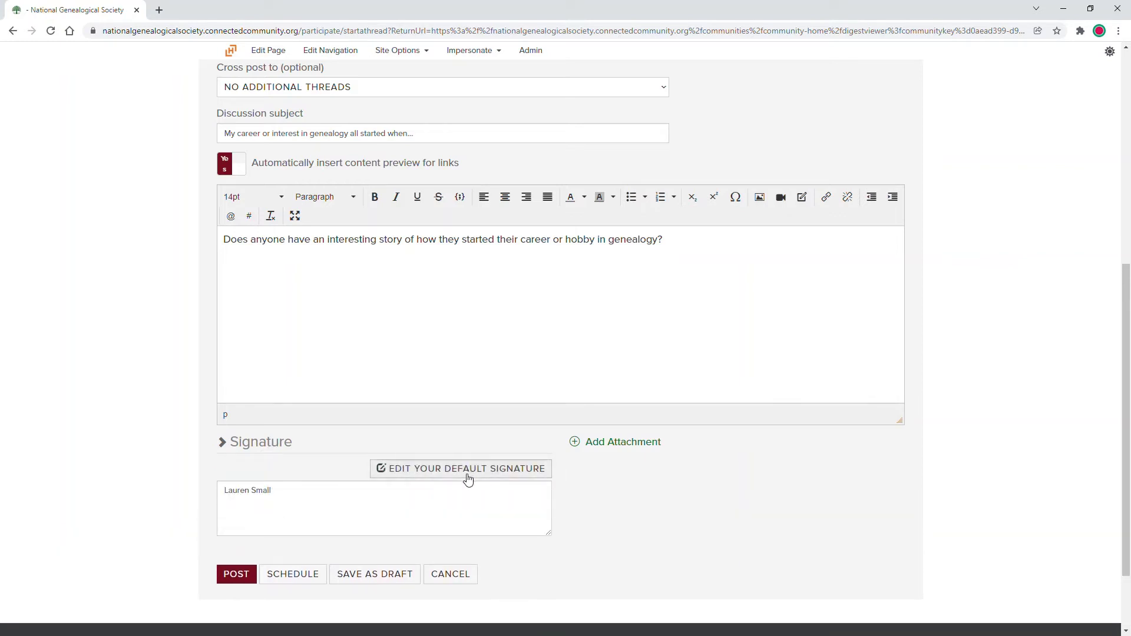
left_click(297, 507)
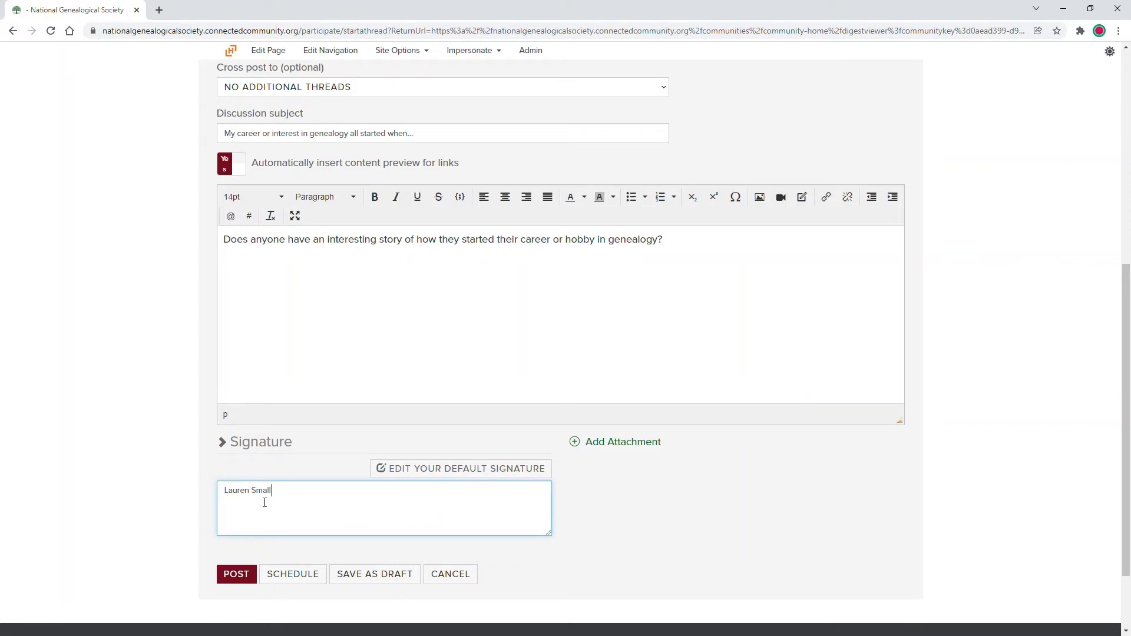
scroll(278, 493, "down", 2)
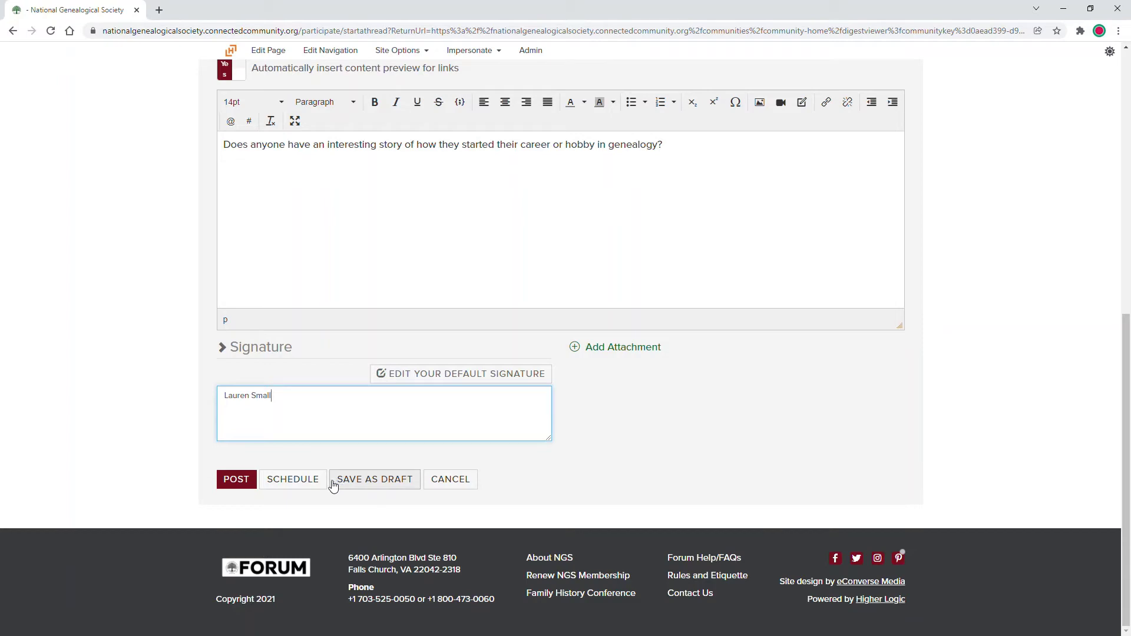
- Save the discussion as a draft and view your list of contributions
left_click(351, 483)
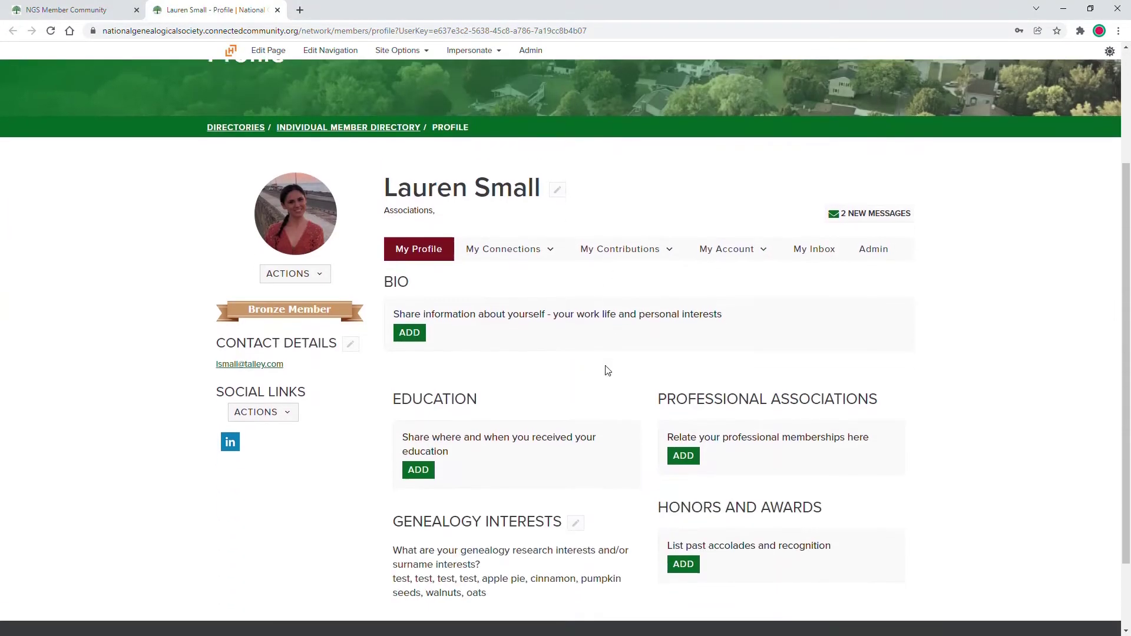
scroll(608, 370, "down", 1)
left_click(623, 185)
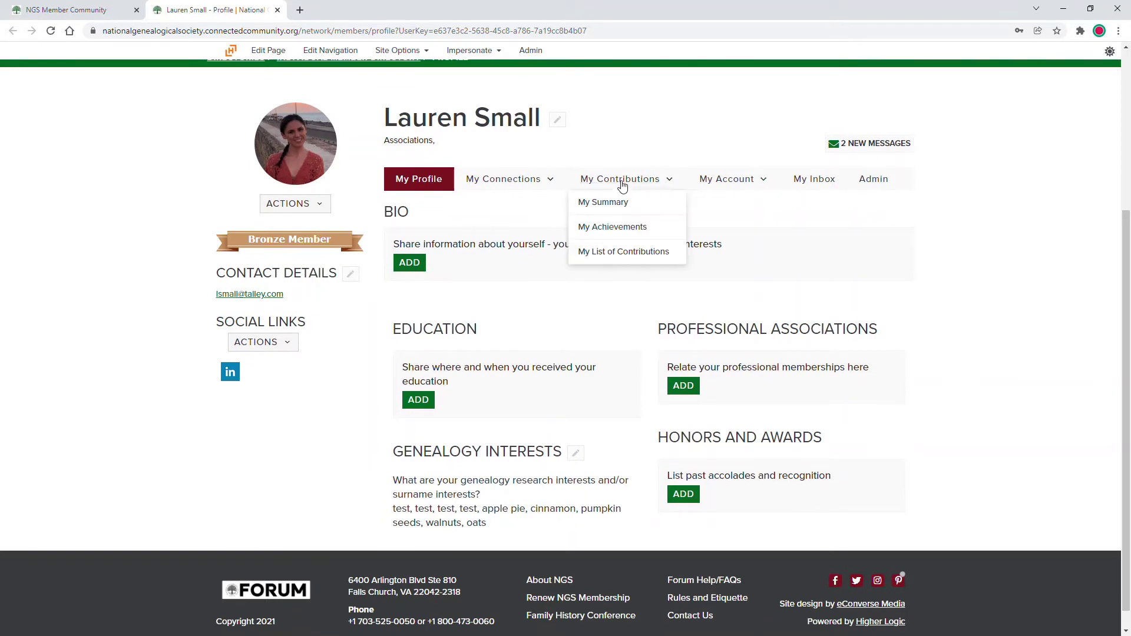
left_click(640, 254)
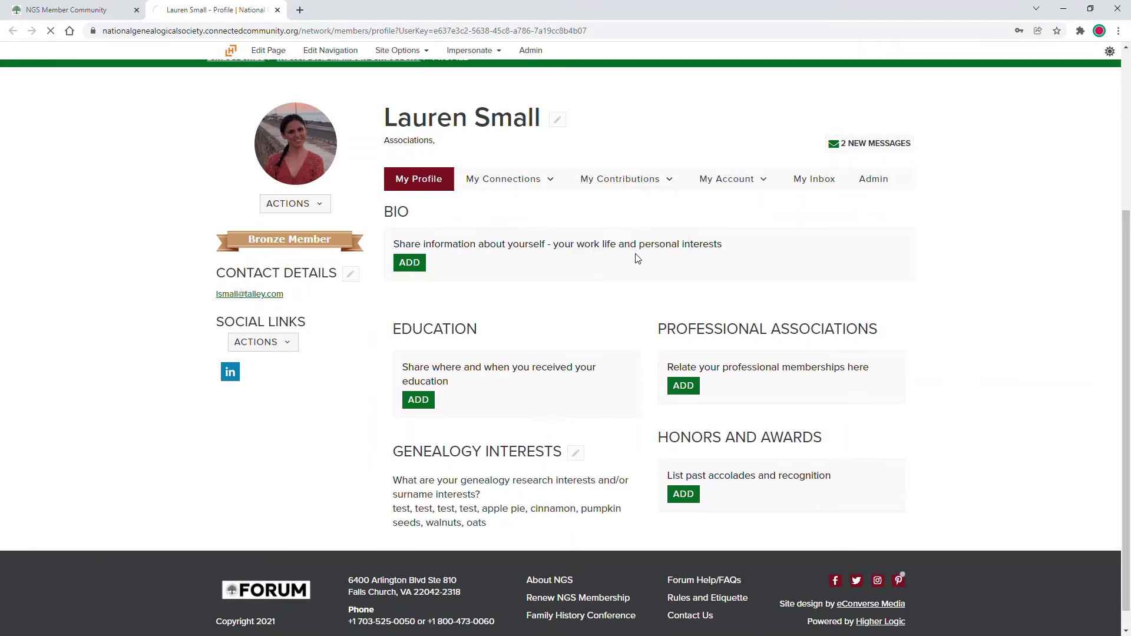
scroll(635, 257, "down", 2)
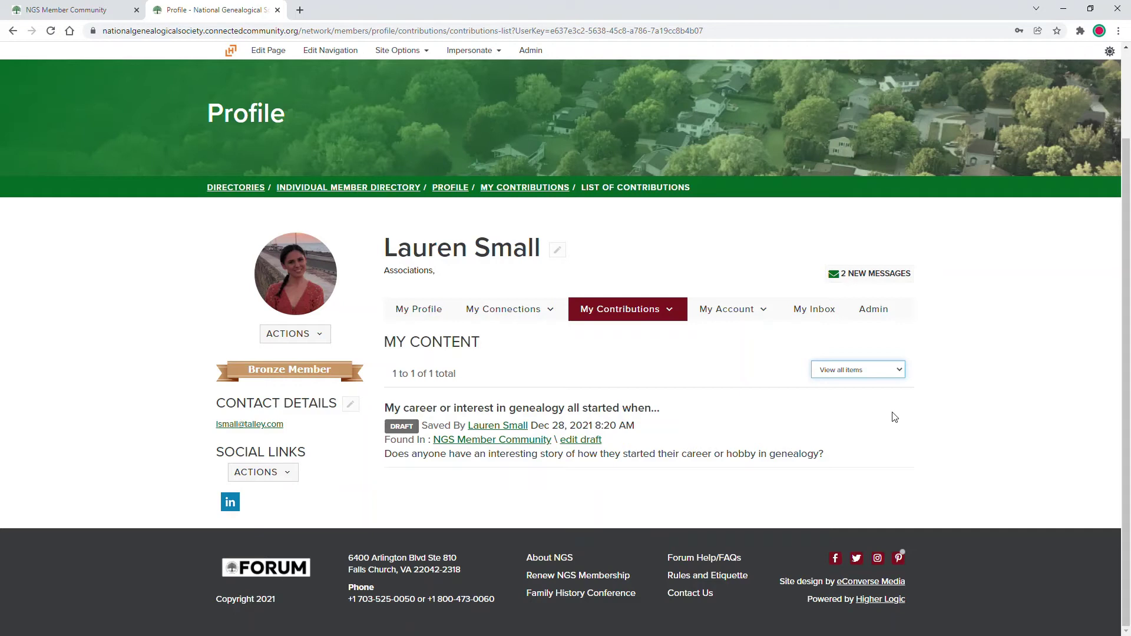
- Reopen the saved draft and review the form, including the POST and SAVE AS DRAFT buttons
left_click(628, 389)
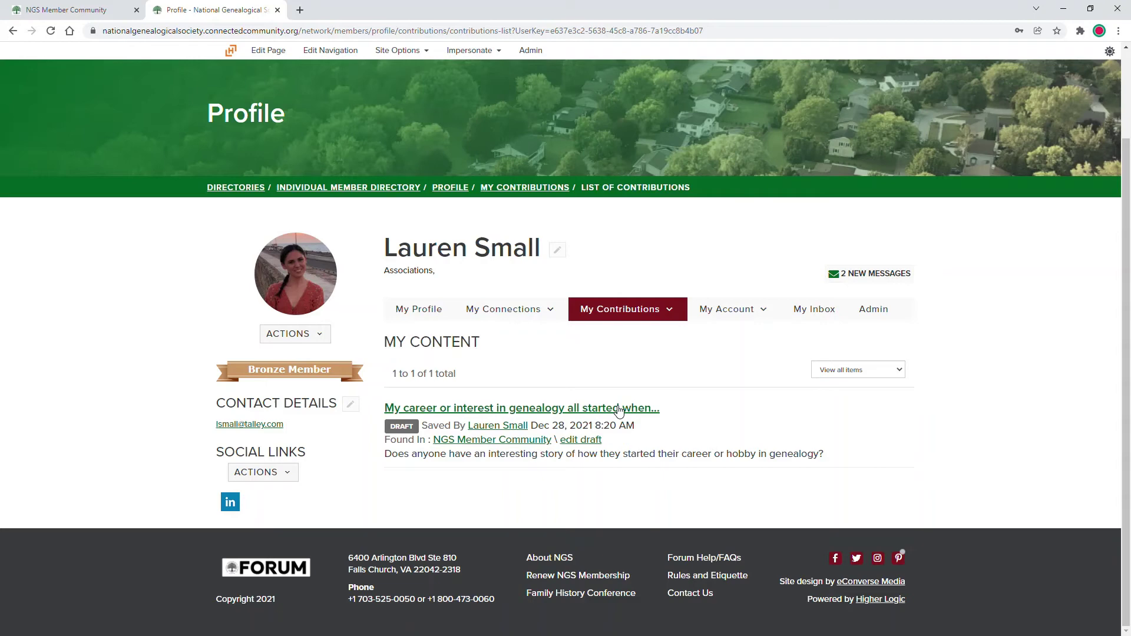
left_click(618, 409)
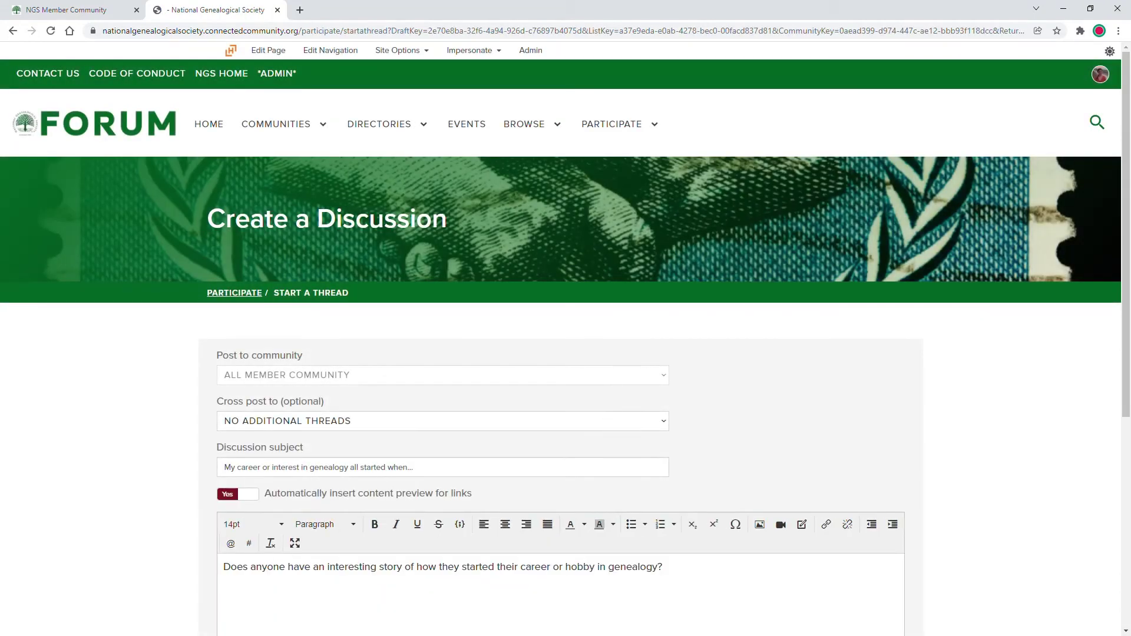
scroll(439, 448, "down", 1)
scroll(439, 447, "down", 2)
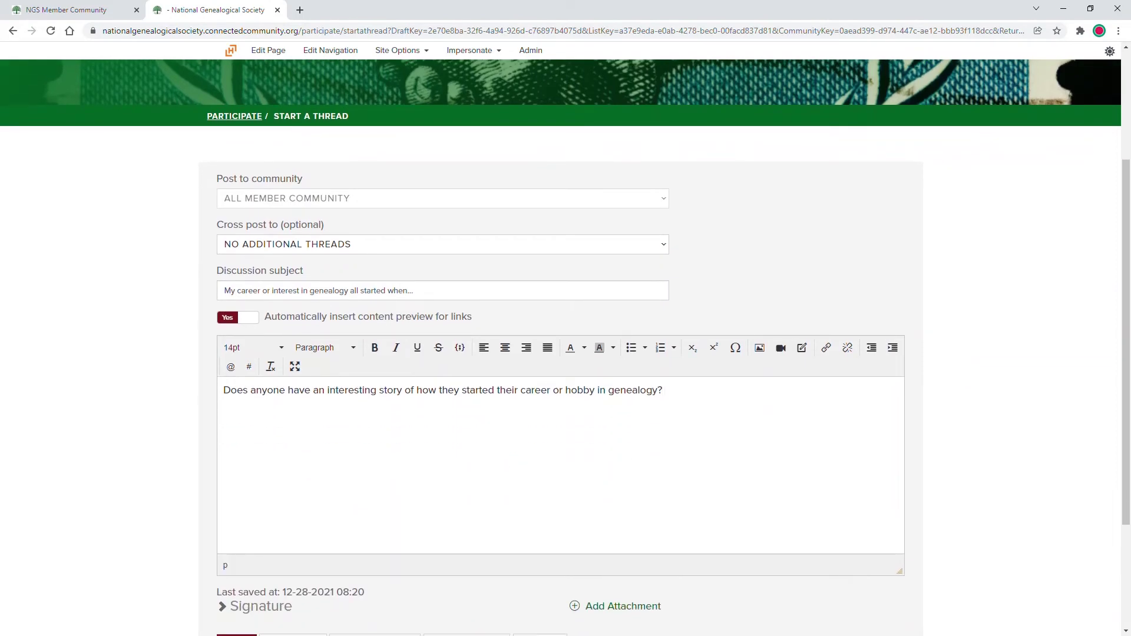
scroll(559, 341, "down", 3)
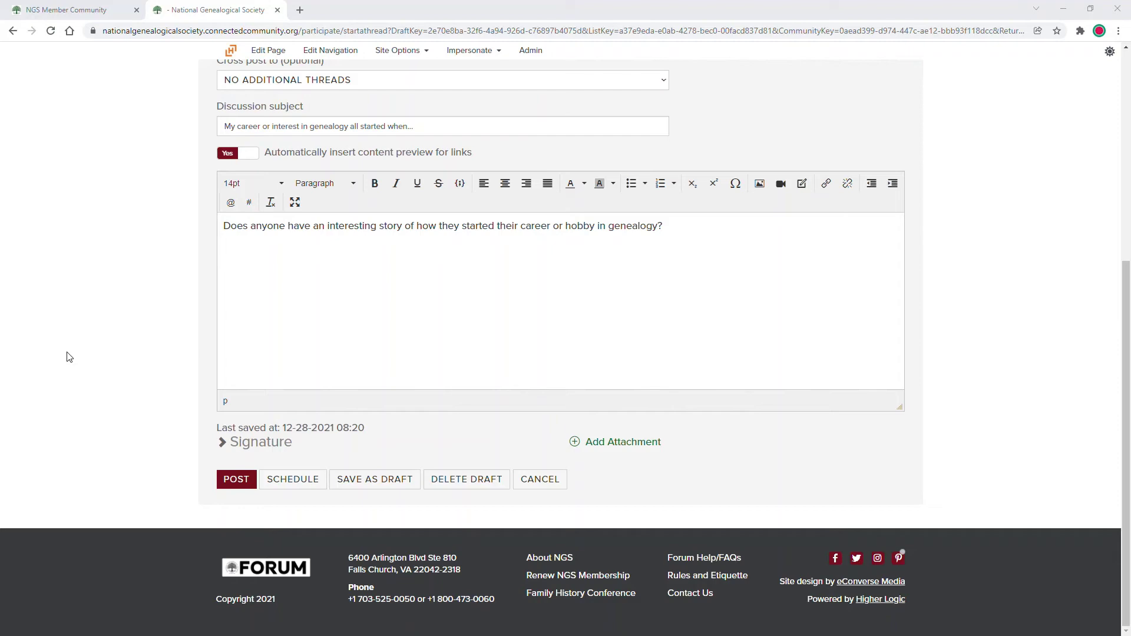
scroll(68, 356, "up", 5)
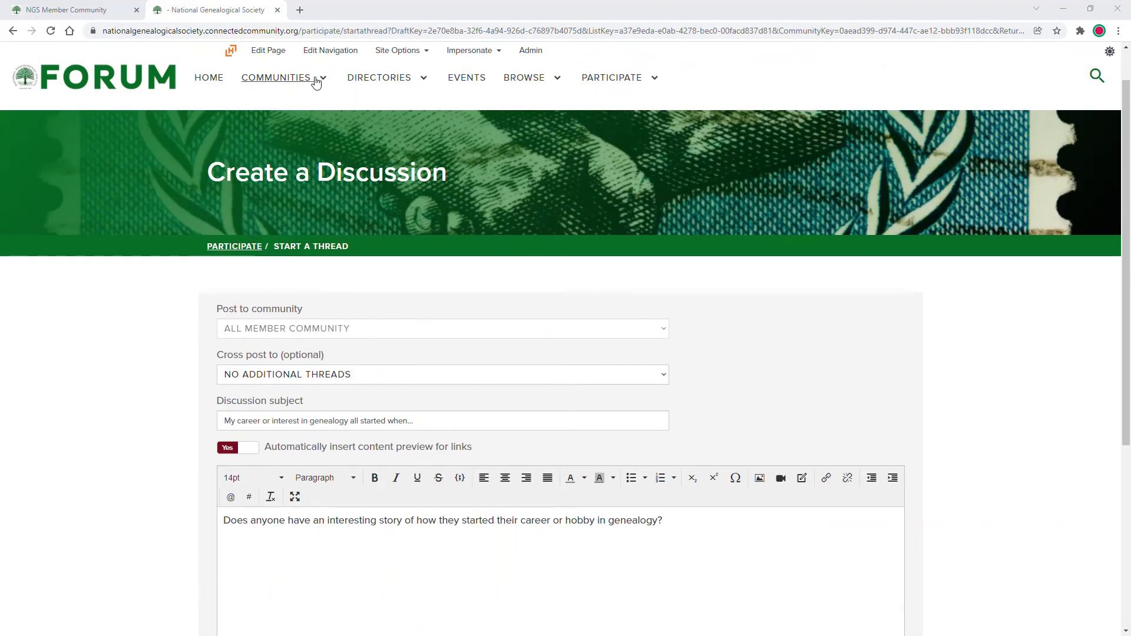
- Open the Introduce Yourself to Fellow NGS Members thread from the All Member Community
mouse_move(310, 79)
left_click(292, 109)
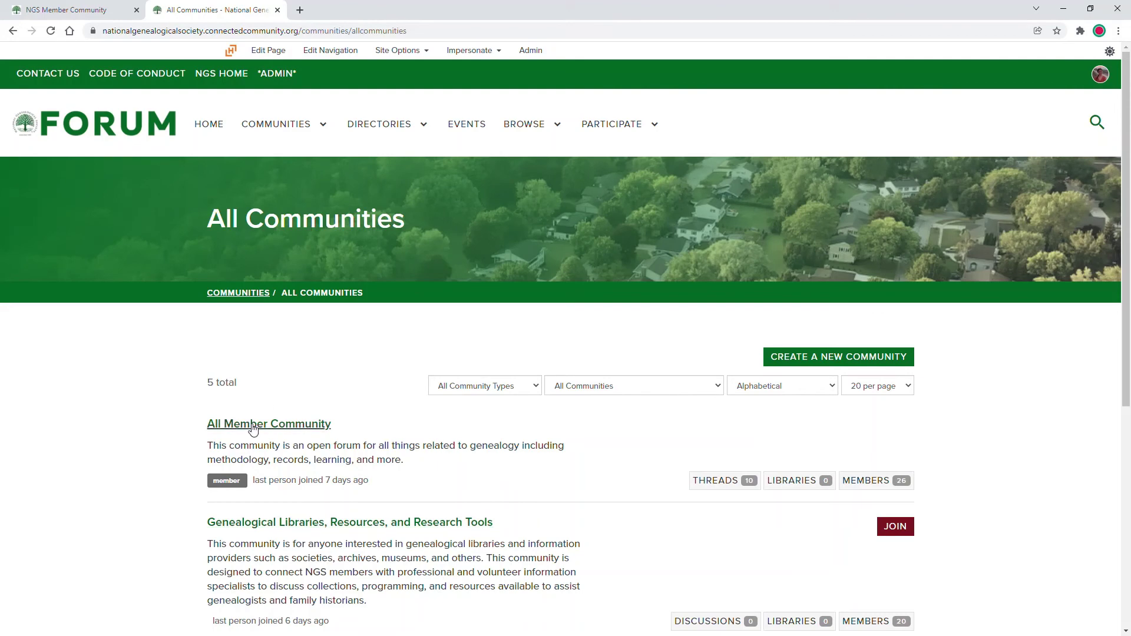
left_click(251, 426)
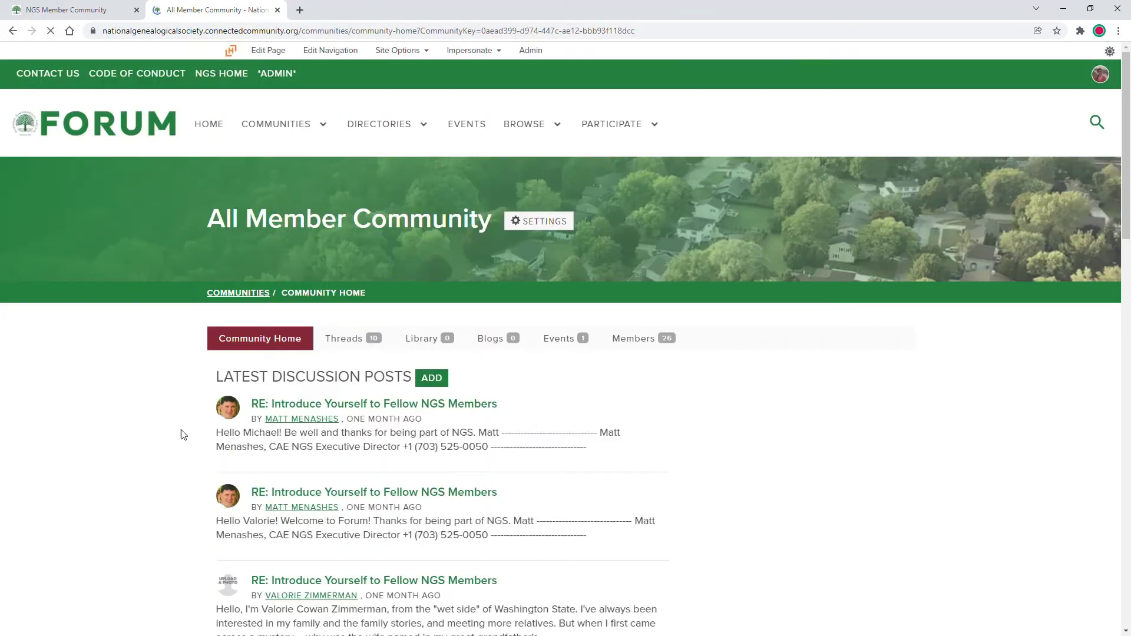
scroll(157, 404, "down", 3)
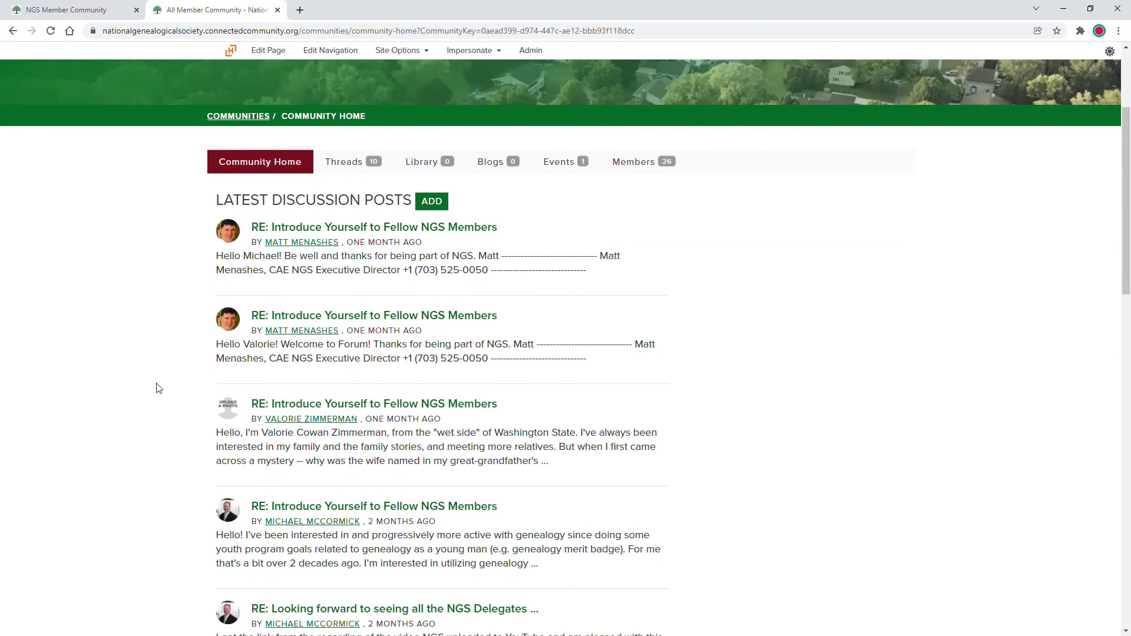
left_click(451, 232)
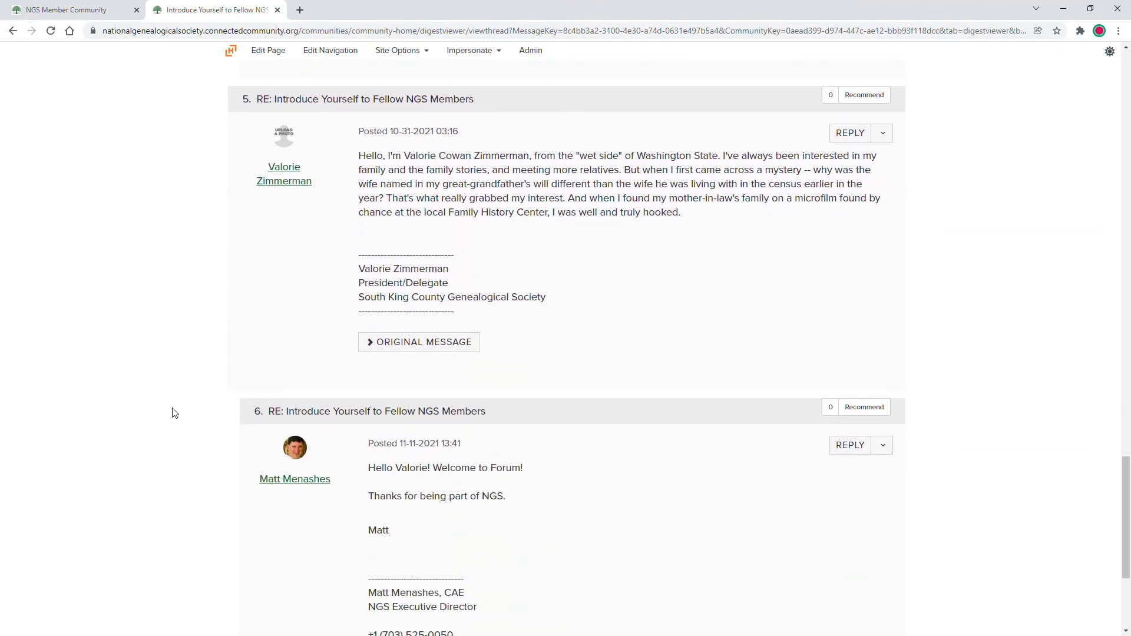
- Scroll through the thread to read its welcome post and introductions tag
scroll(766, 471, "down", 4)
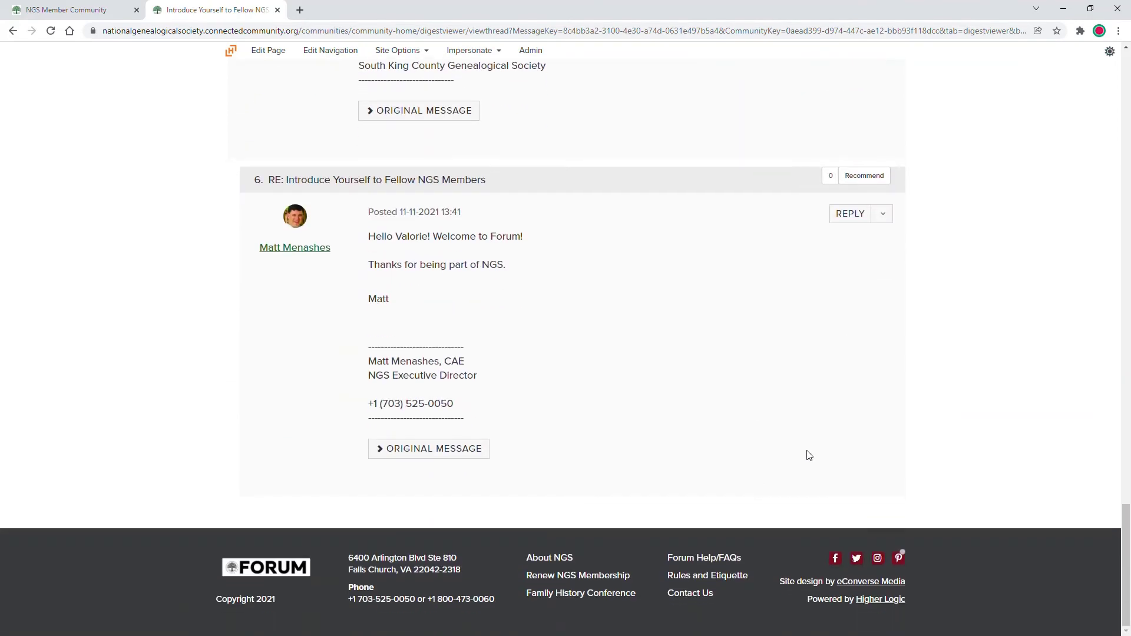
scroll(795, 362, "up", 7)
scroll(755, 376, "up", 15)
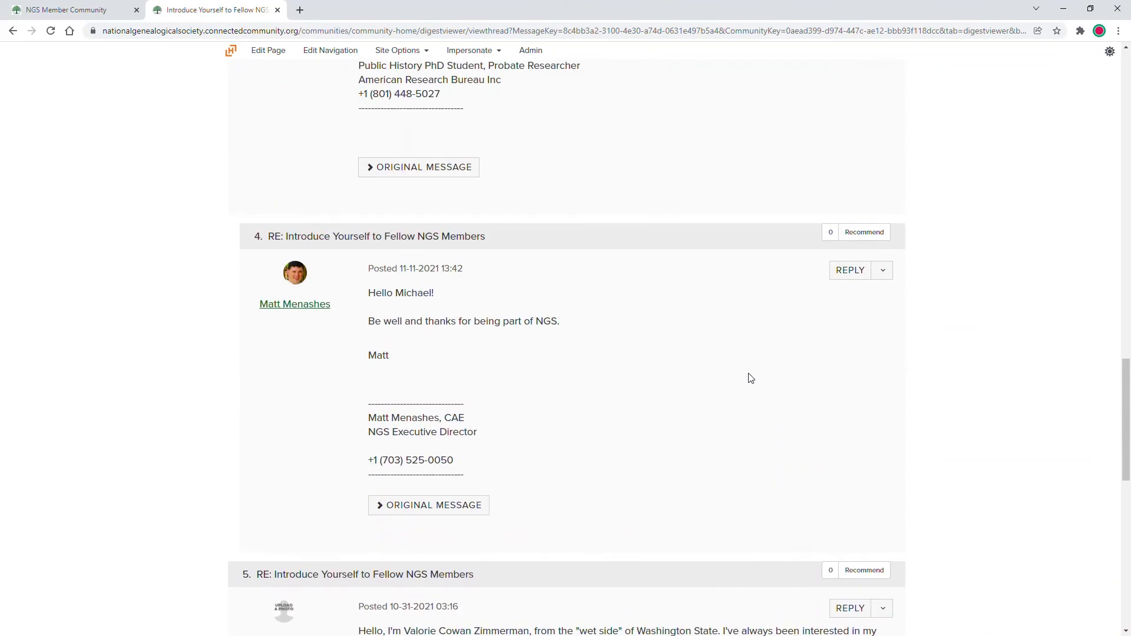
scroll(752, 381, "up", 11)
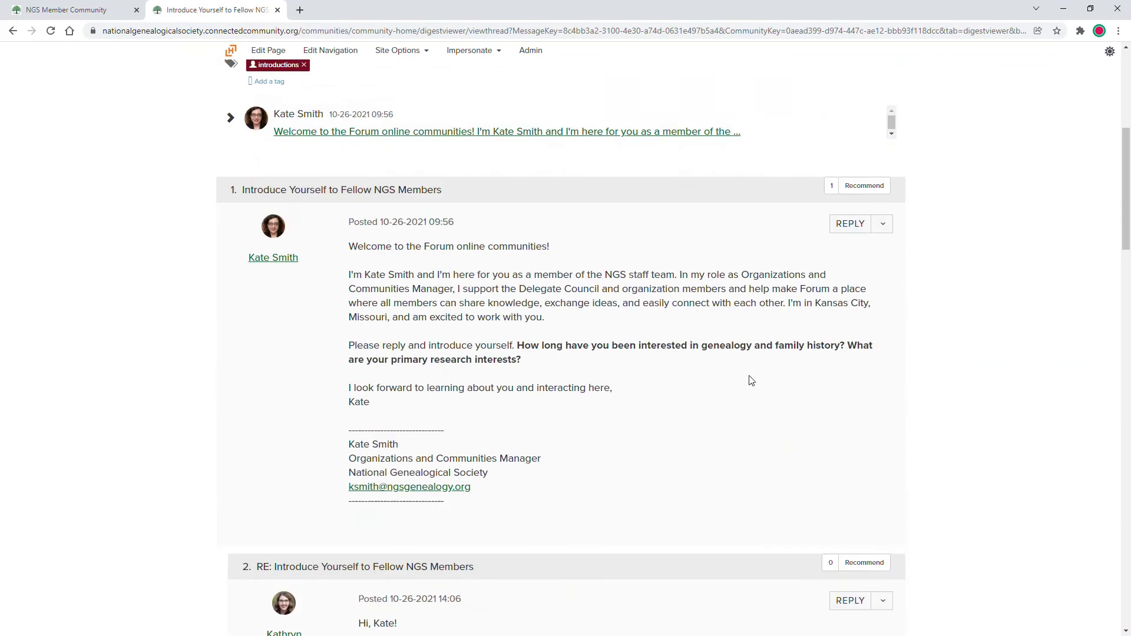
scroll(752, 397, "down", 3)
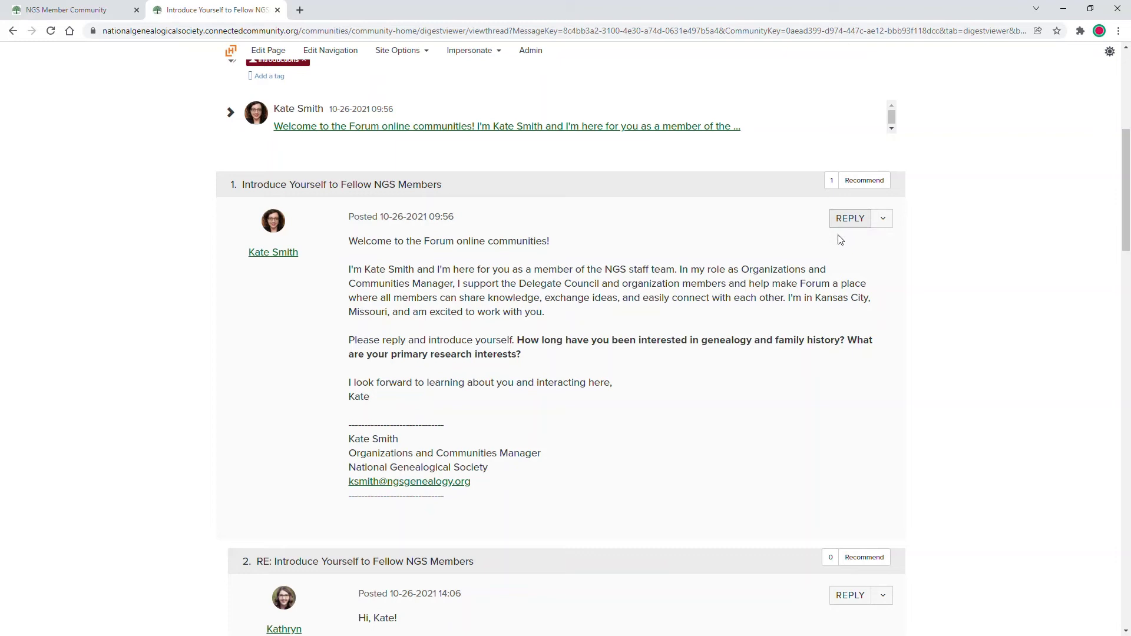
scroll(831, 242, "down", 5)
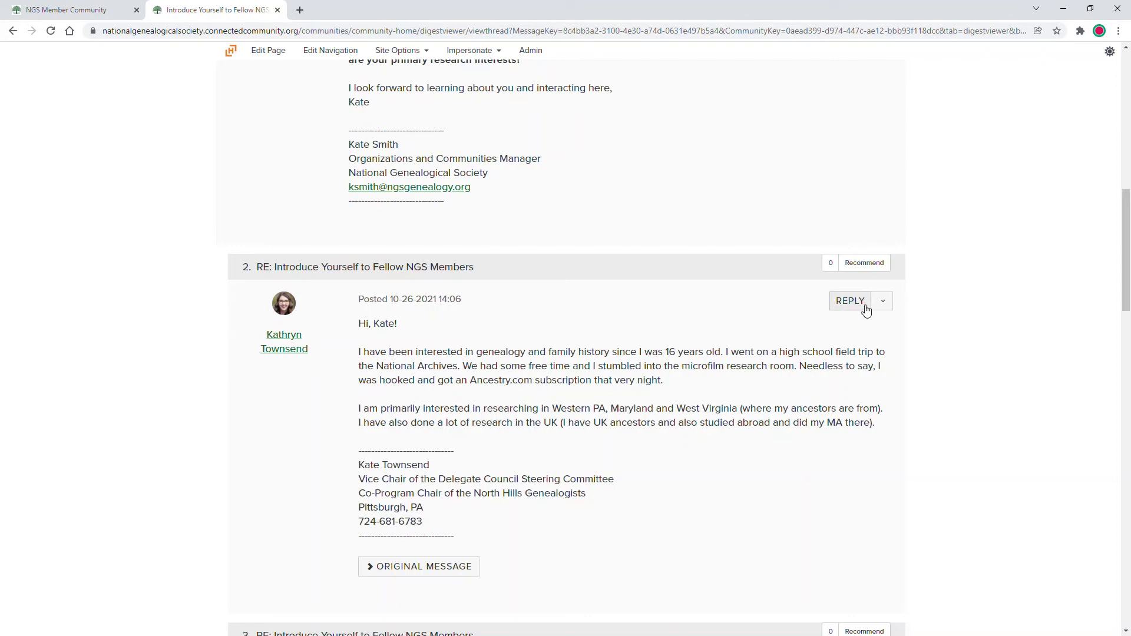
scroll(667, 439, "up", 2)
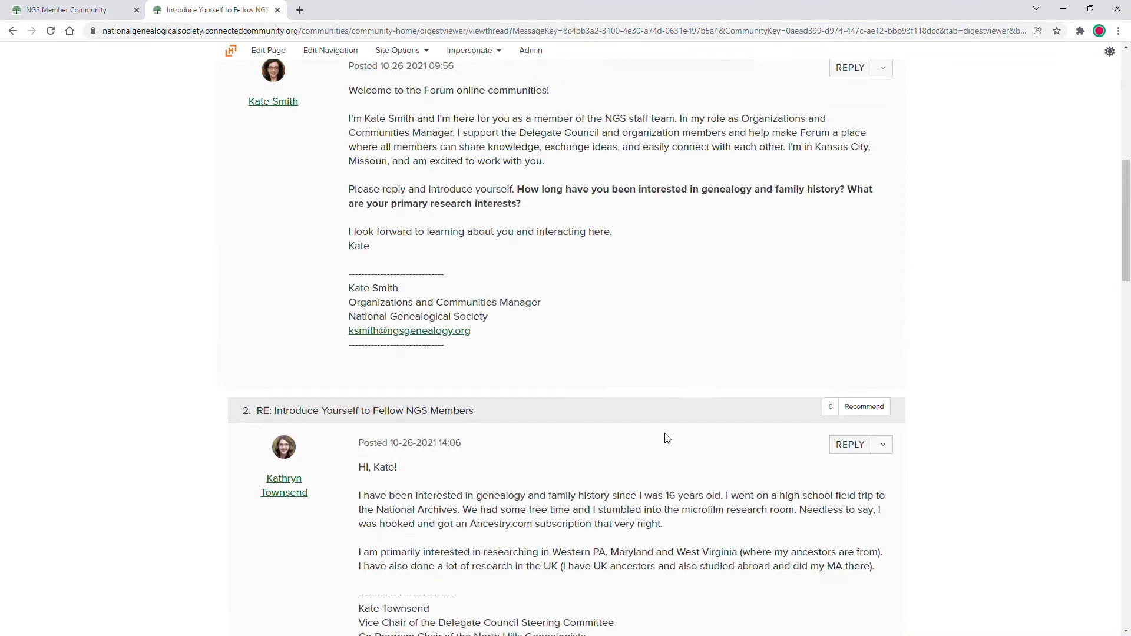
scroll(666, 439, "up", 5)
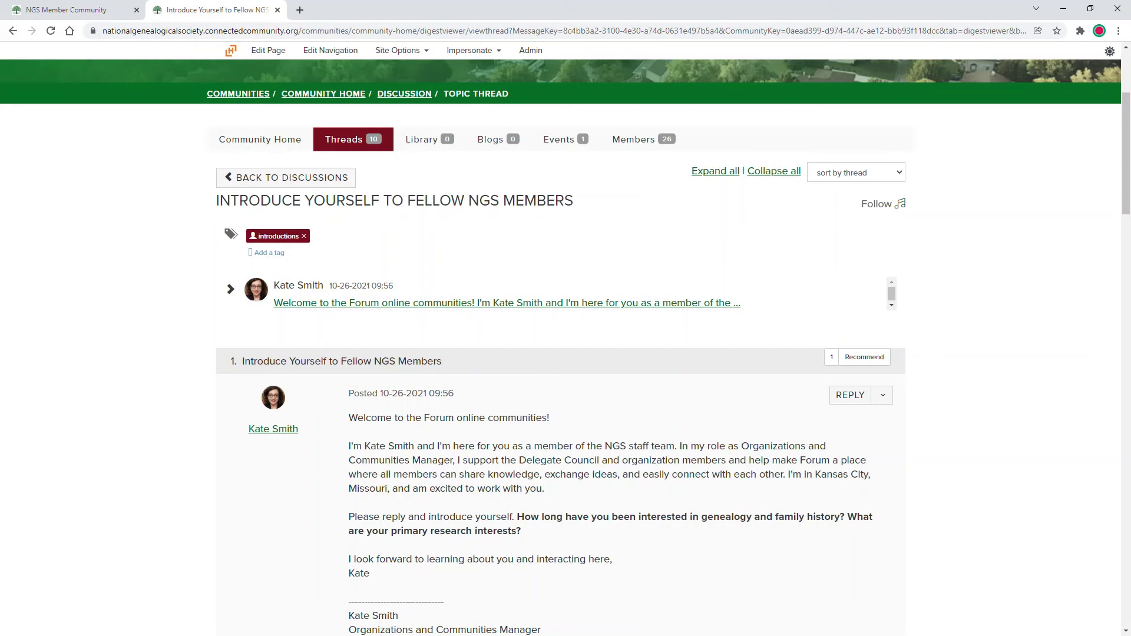
scroll(566, 425, "up", 2)
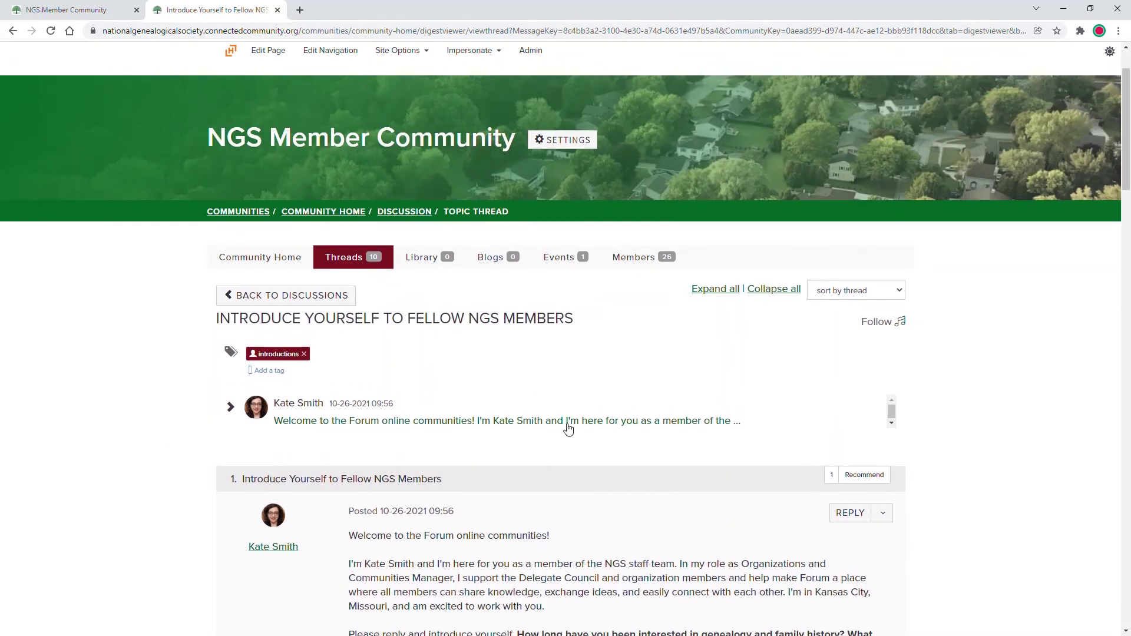
scroll(825, 294, "up", 2)
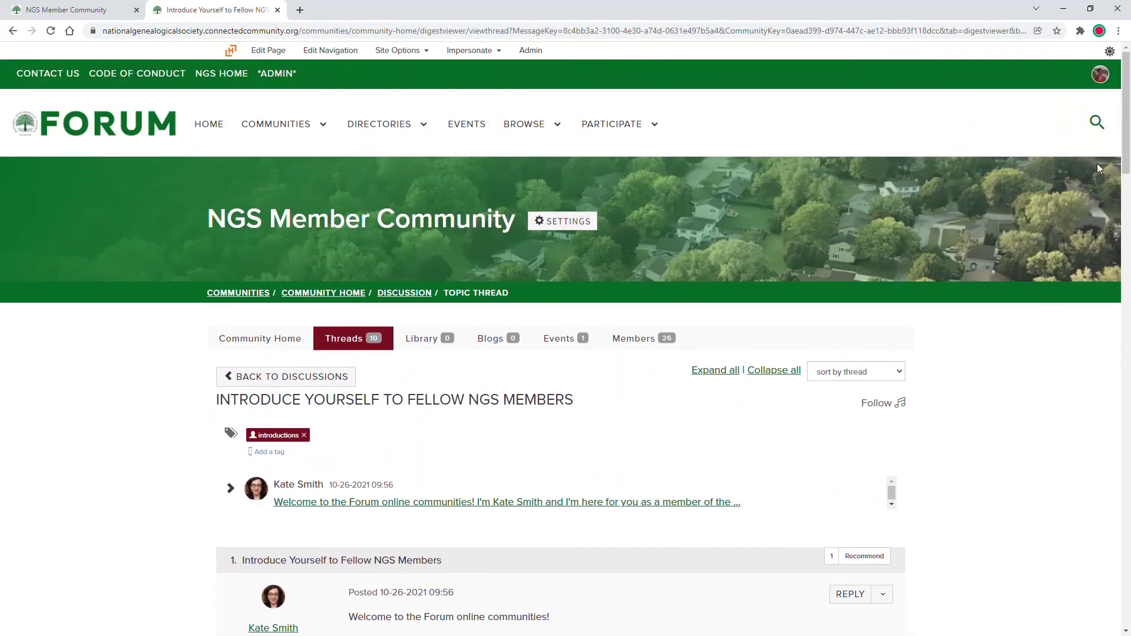
left_click(1097, 122)
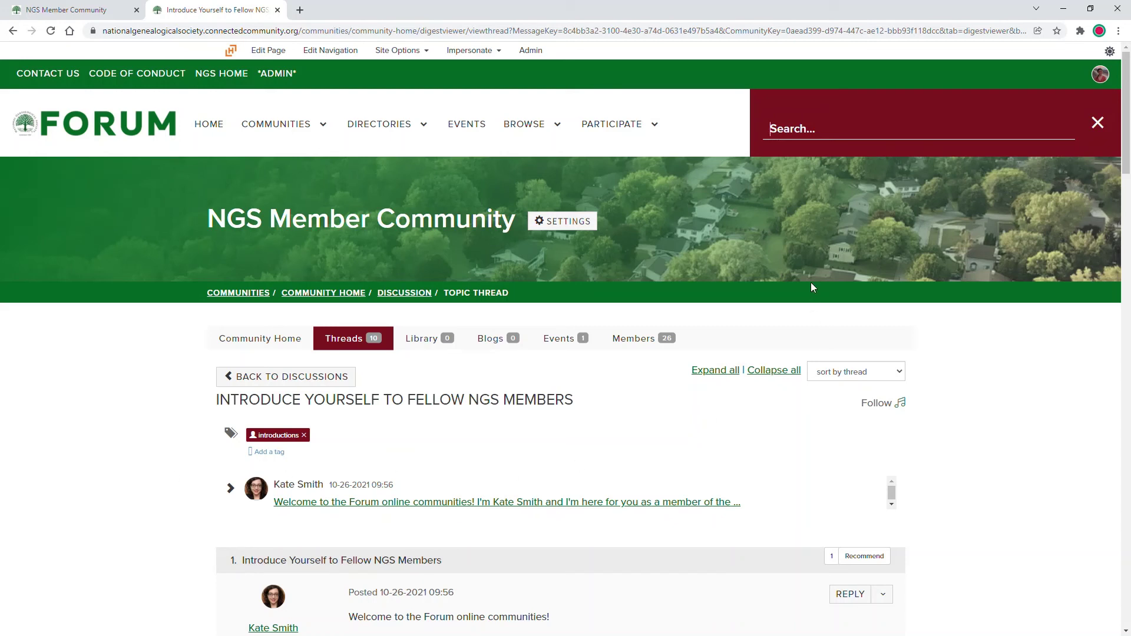
mouse_move(640, 128)
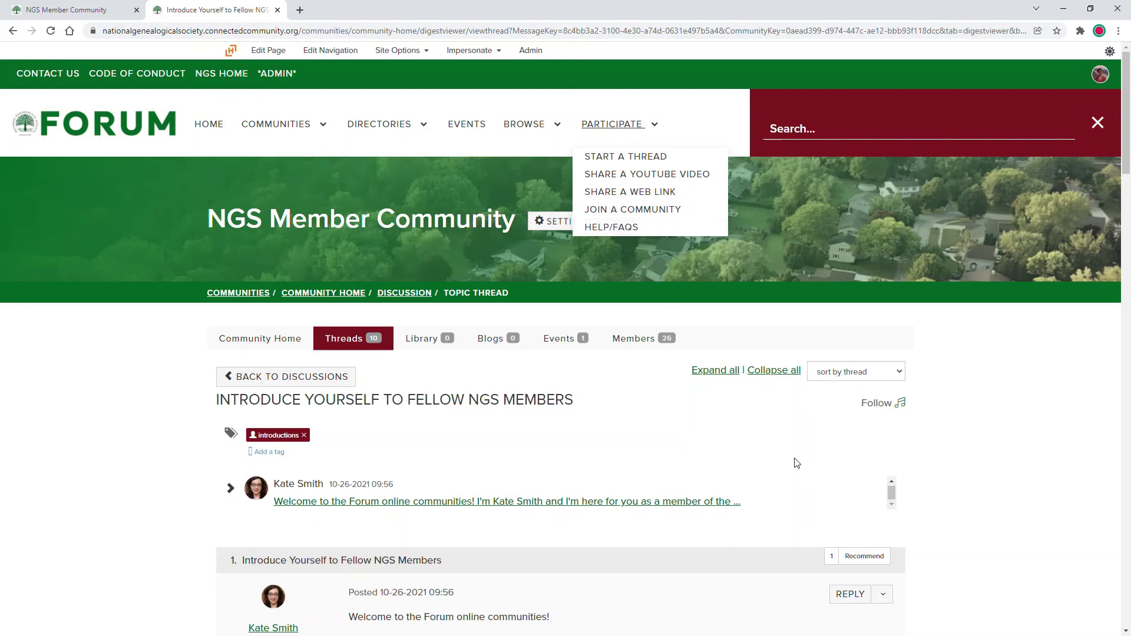
scroll(1084, 425, "down", 20)
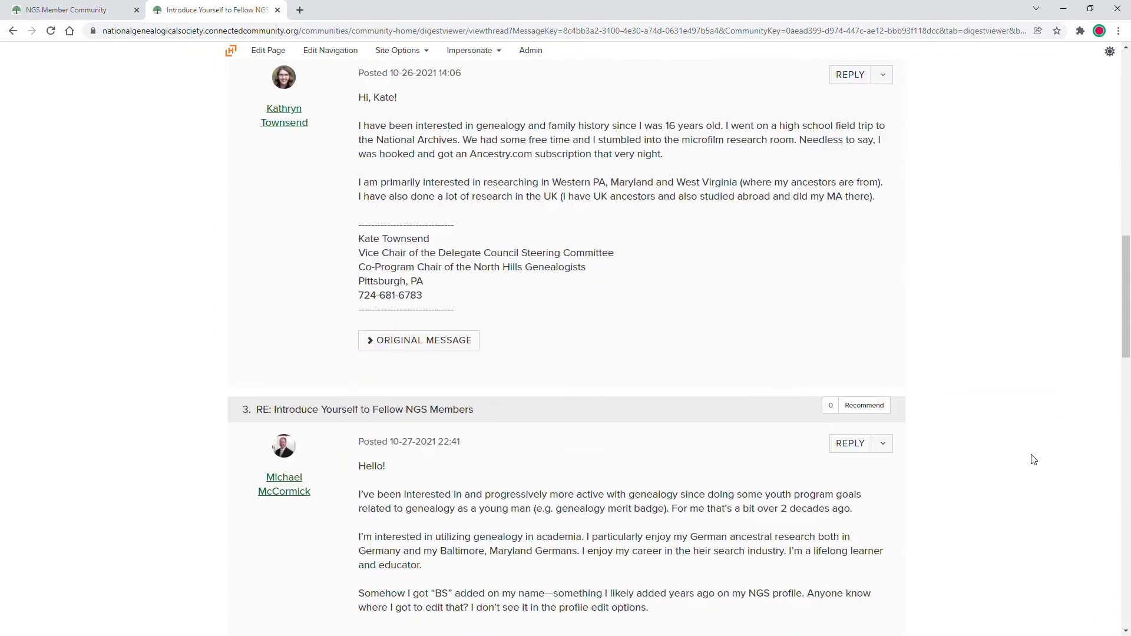
scroll(1008, 489, "down", 7)
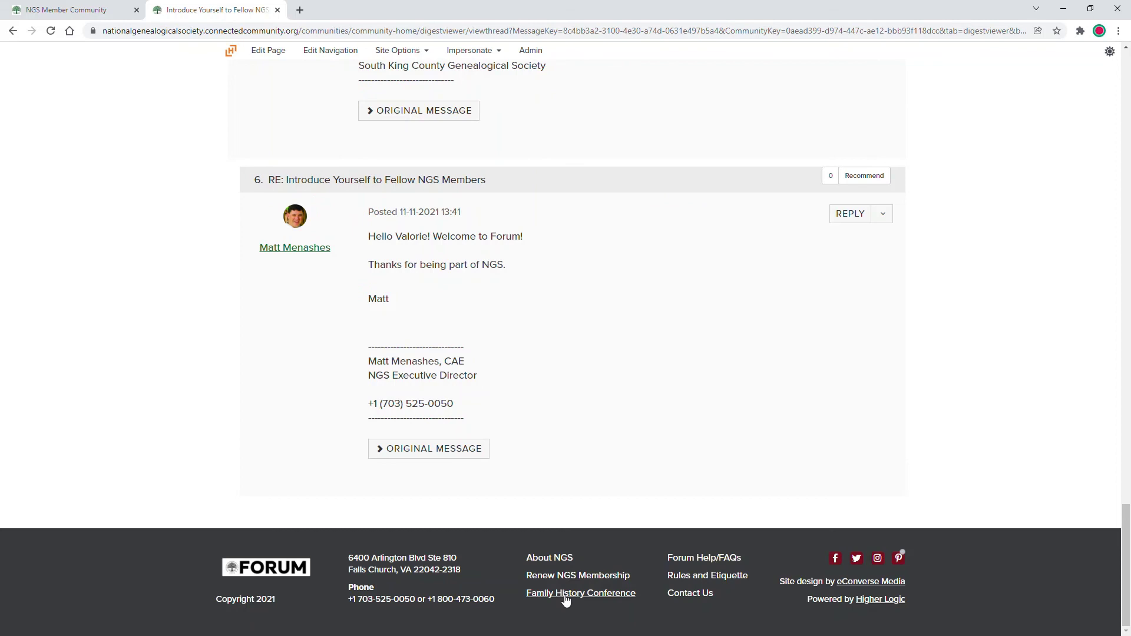
- Open Forum Help/FAQs and scroll through the General, Contacts, Communities and Library questions
left_click(699, 564)
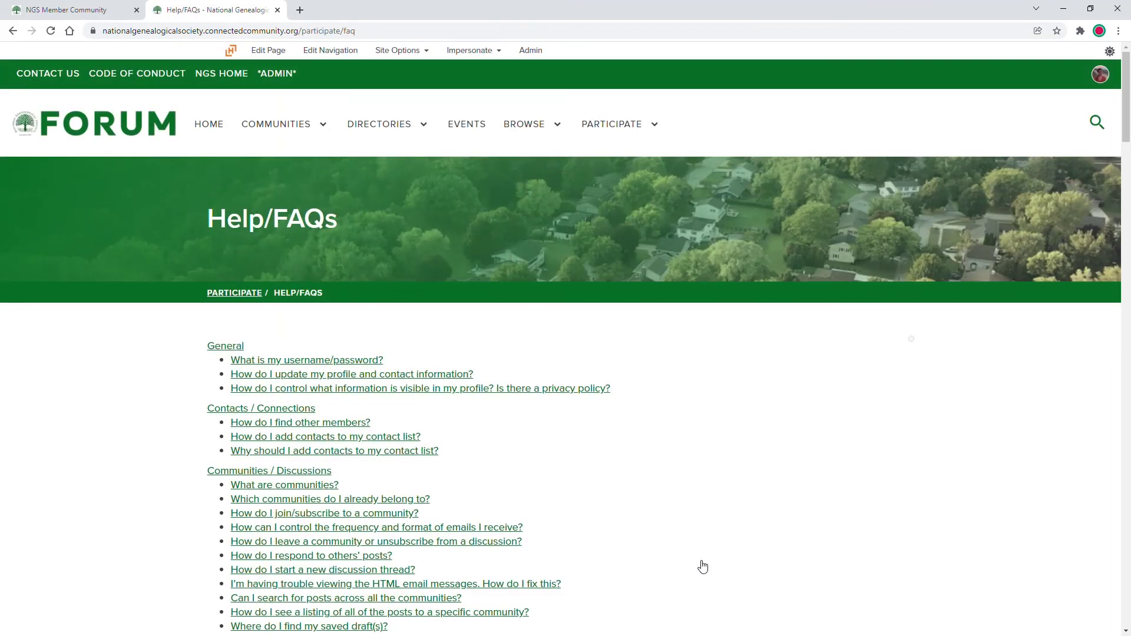
scroll(152, 469, "down", 3)
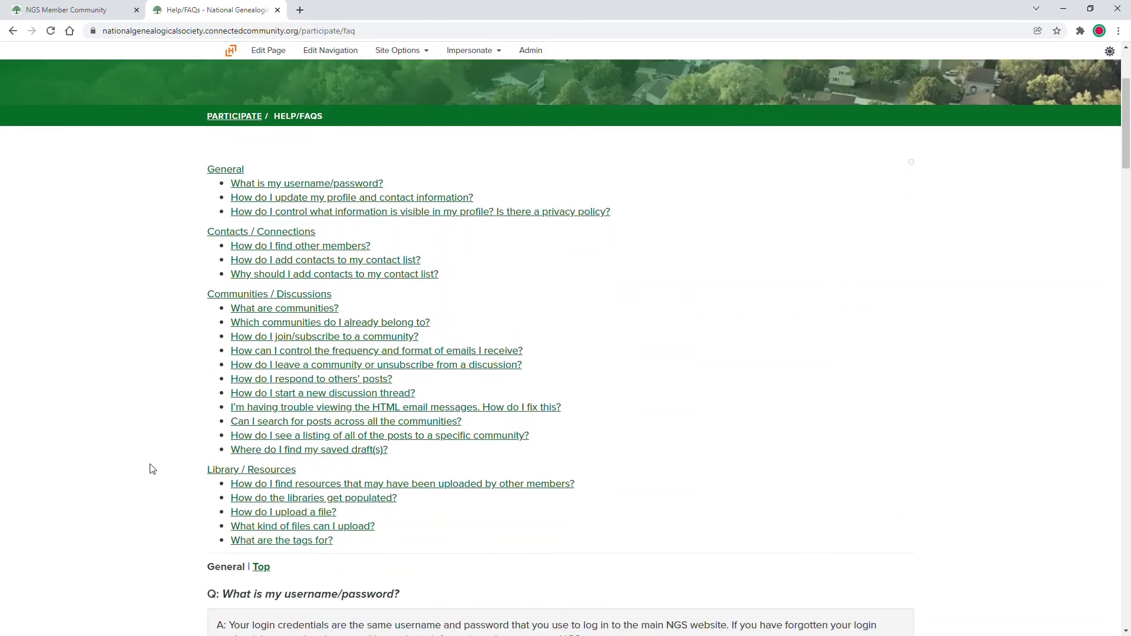
scroll(147, 471, "down", 1)
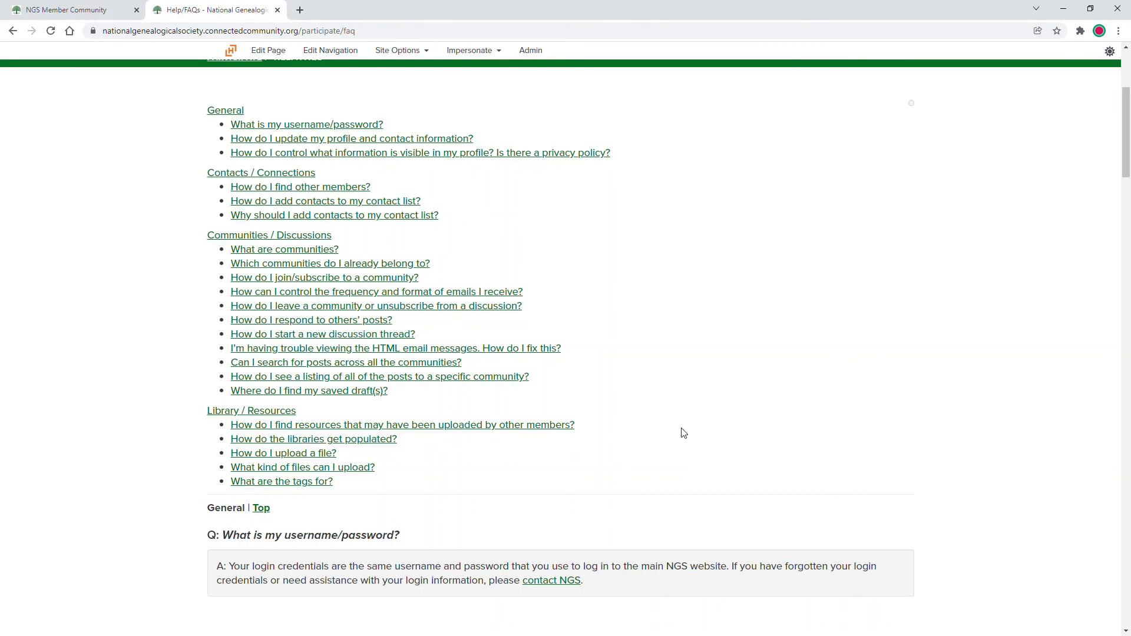
scroll(684, 432, "down", 5)
scroll(681, 433, "down", 20)
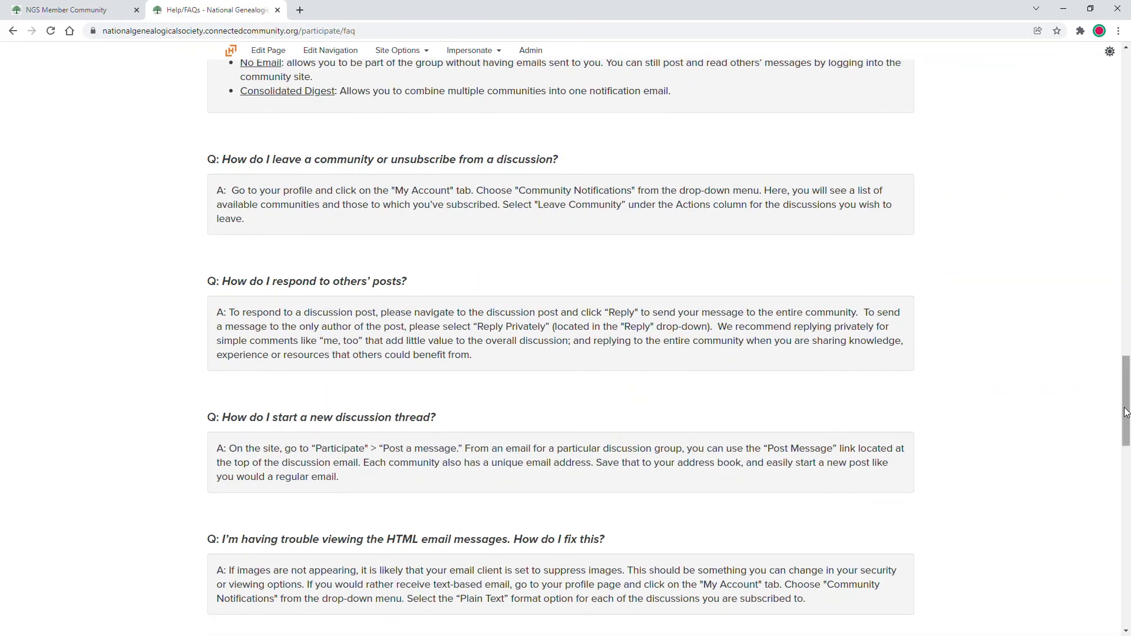
left_click_drag(1126, 401, 1126, 97)
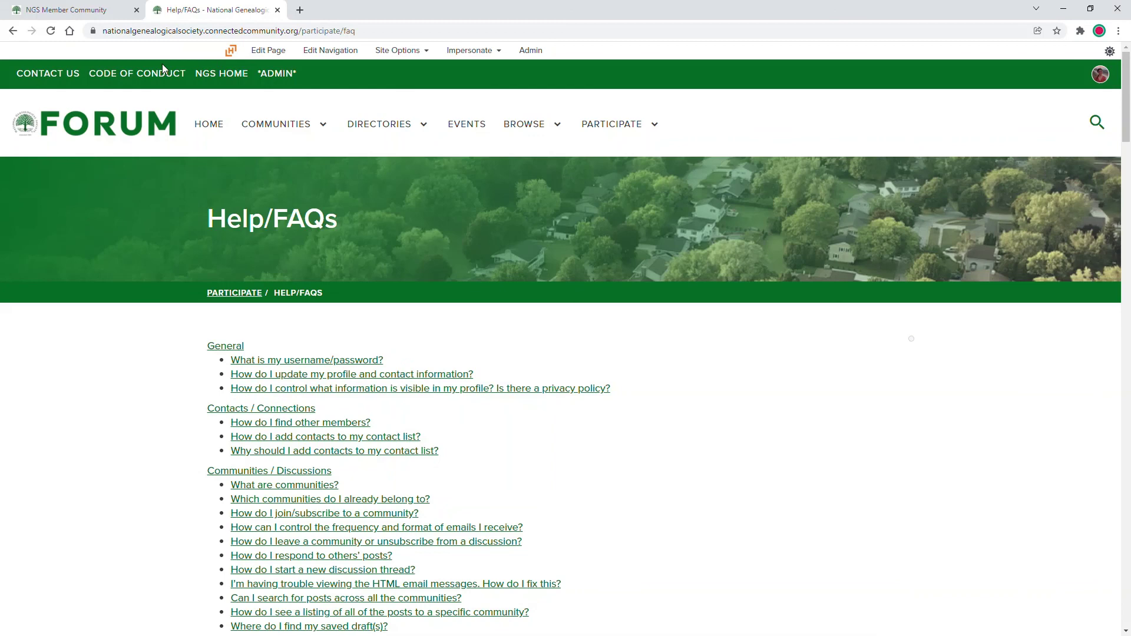